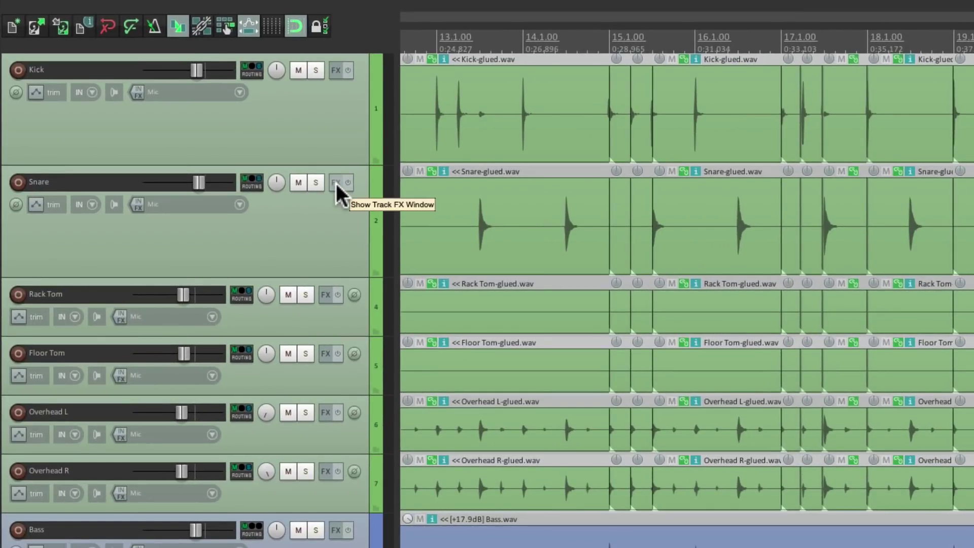
- Open the FX Browser from the View menu, targeting the Rack Tom track
left_click(336, 182)
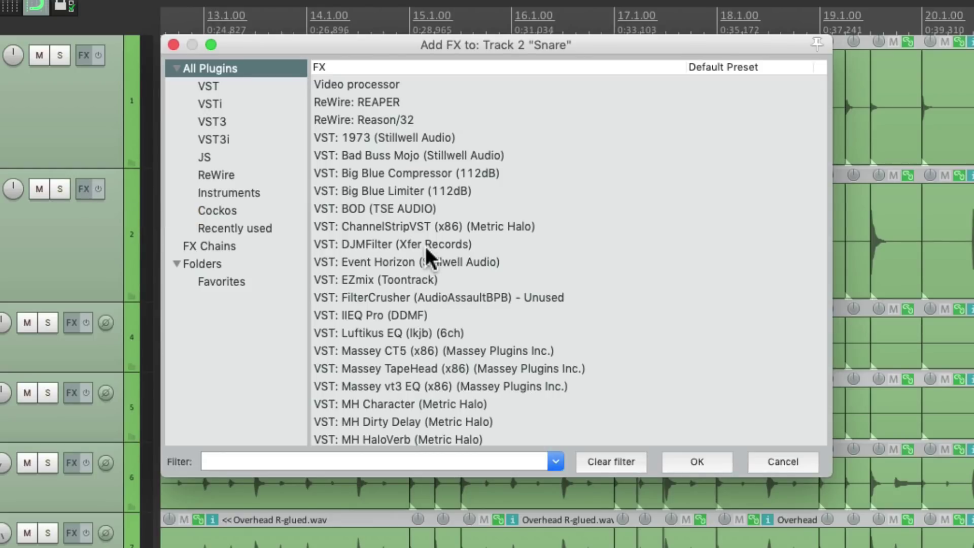
left_click(173, 45)
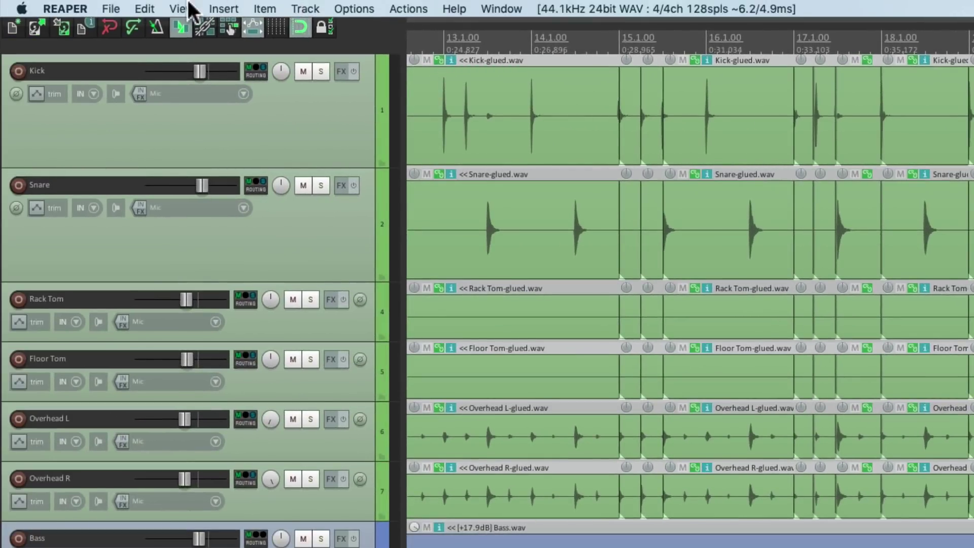
left_click(183, 8)
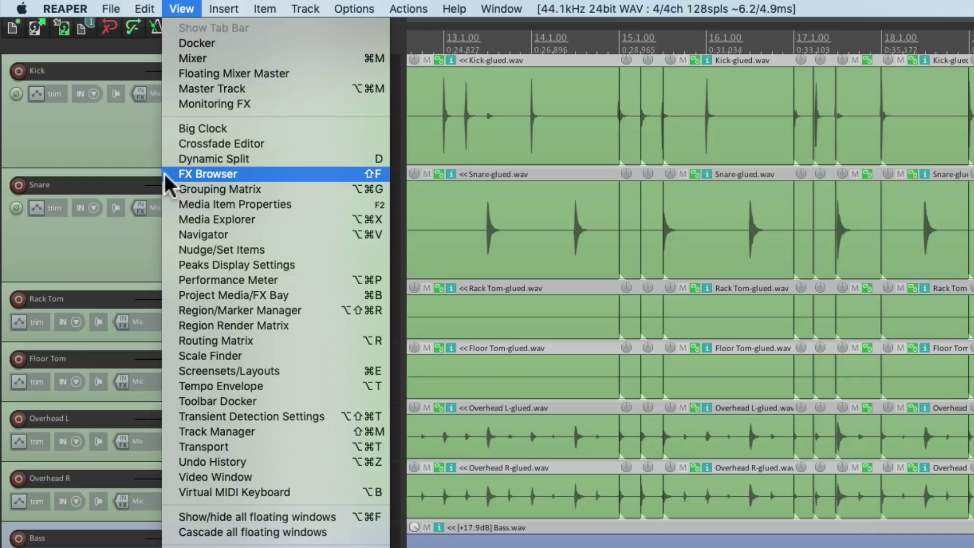
left_click(330, 174)
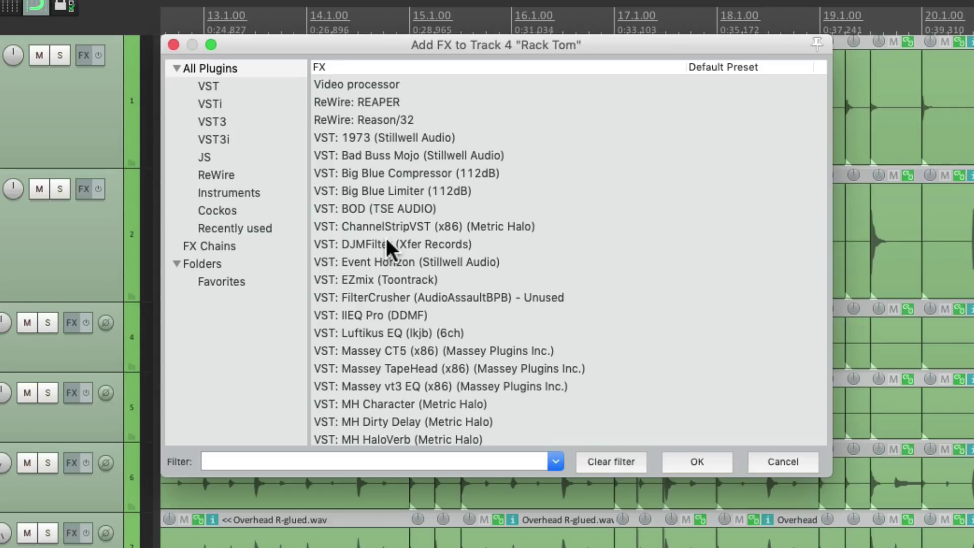
- Filter to Cockos plugins and drag ReaEQ onto the Snare track, then onto the Kick track
left_click(275, 208)
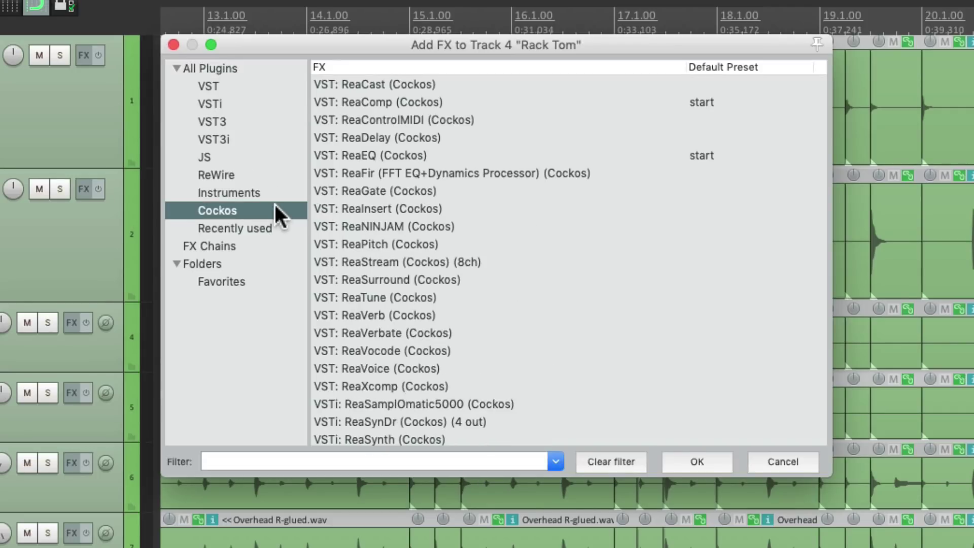
left_click(369, 153)
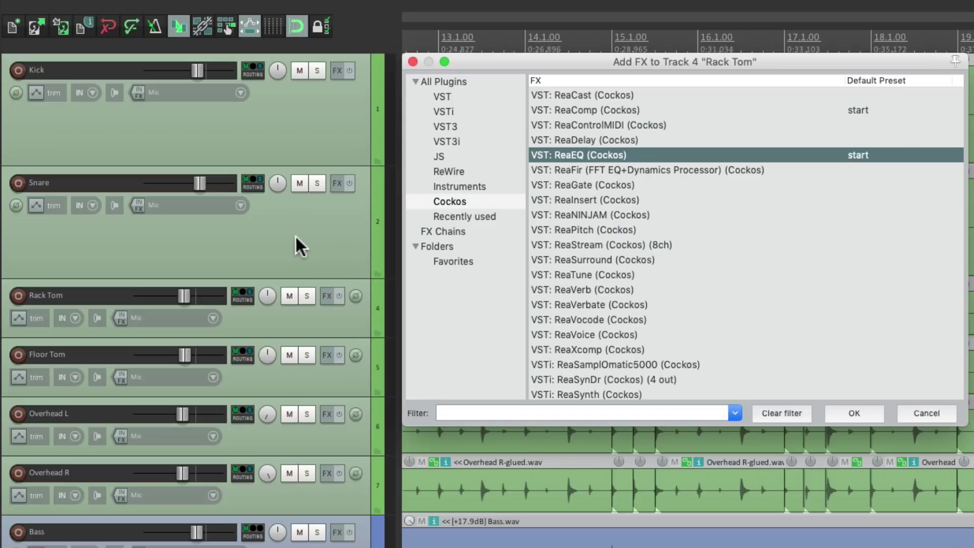
left_click_drag(570, 157, 325, 231)
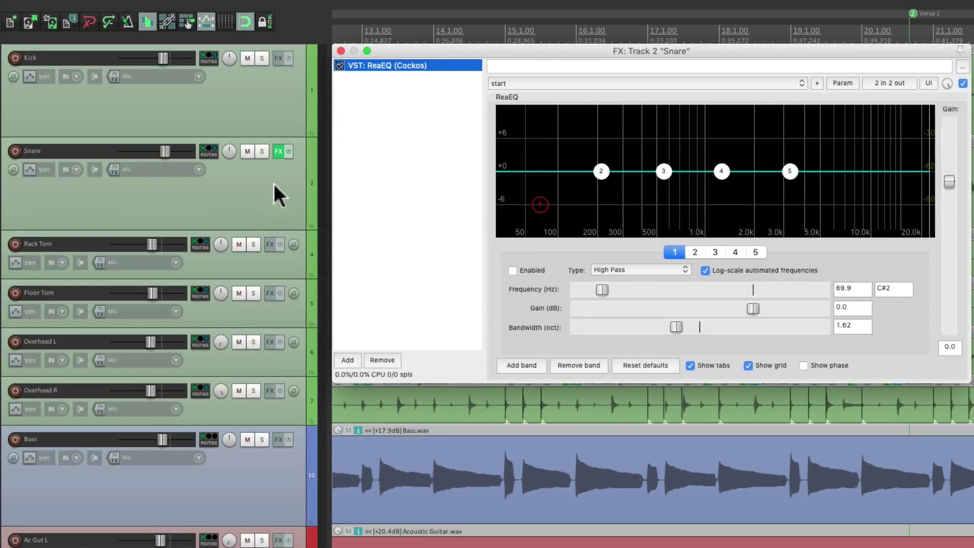
left_click(341, 51)
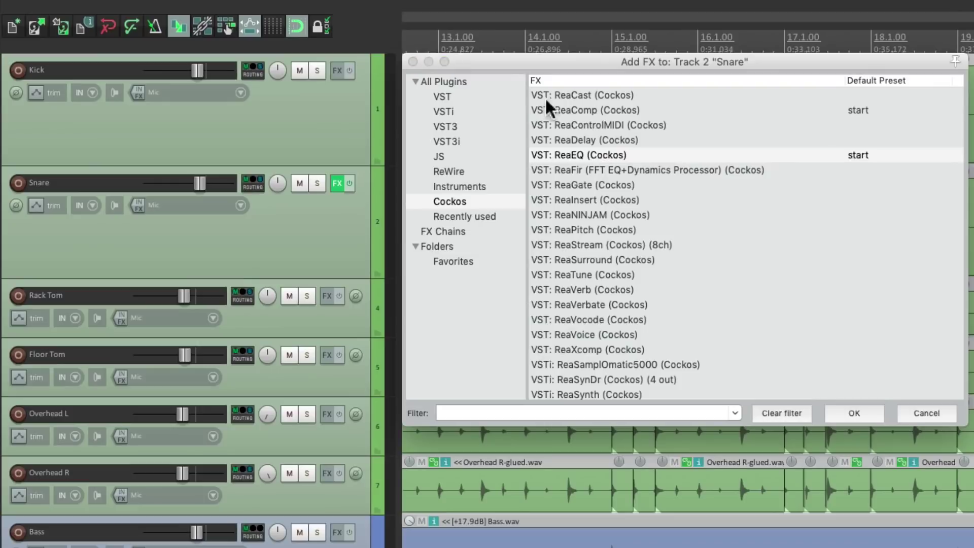
left_click(579, 155)
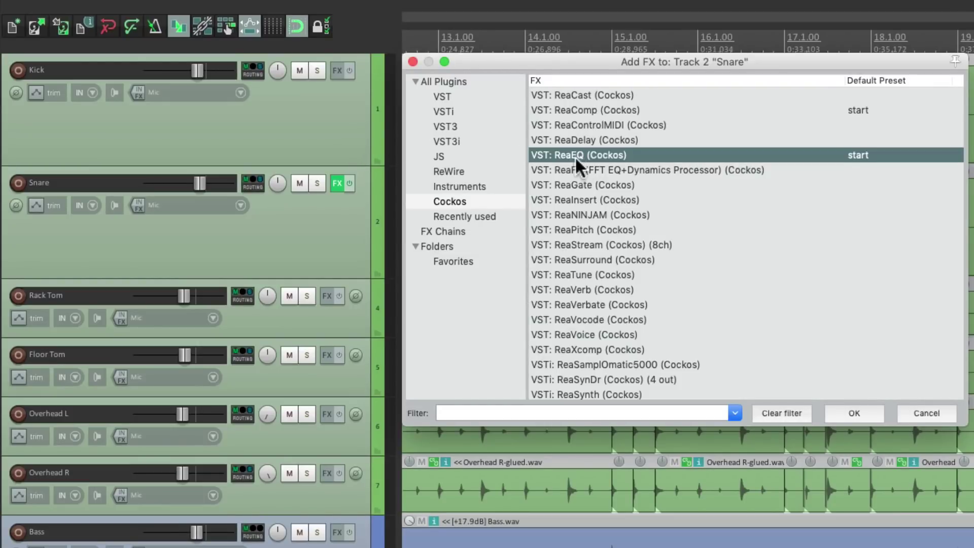
left_click_drag(564, 151, 353, 131)
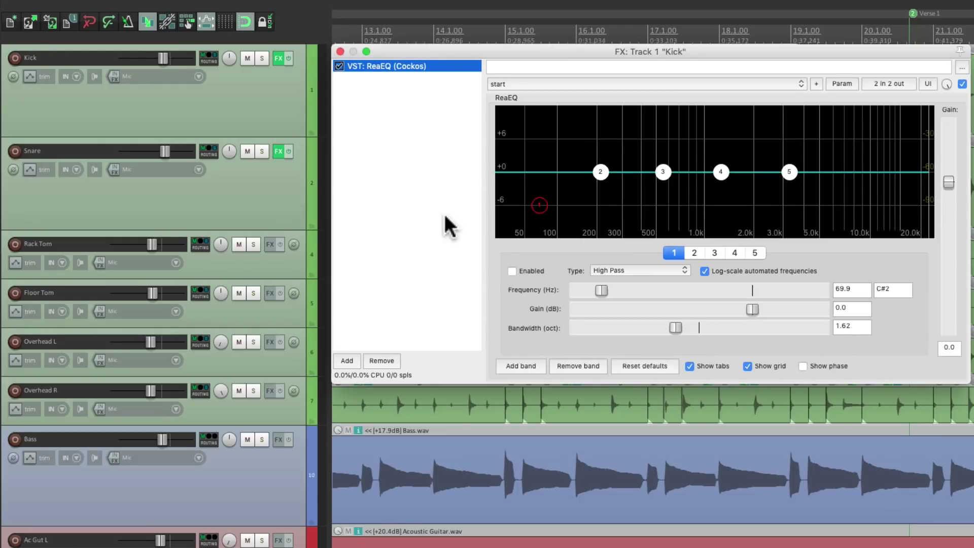
- Shape Kick's ReaEQ (low boost, ~550 Hz dip, +5.3 dB at 1161.7 Hz) and copy it to Rack Tom
left_click_drag(602, 172, 600, 150)
left_click_drag(661, 172, 663, 192)
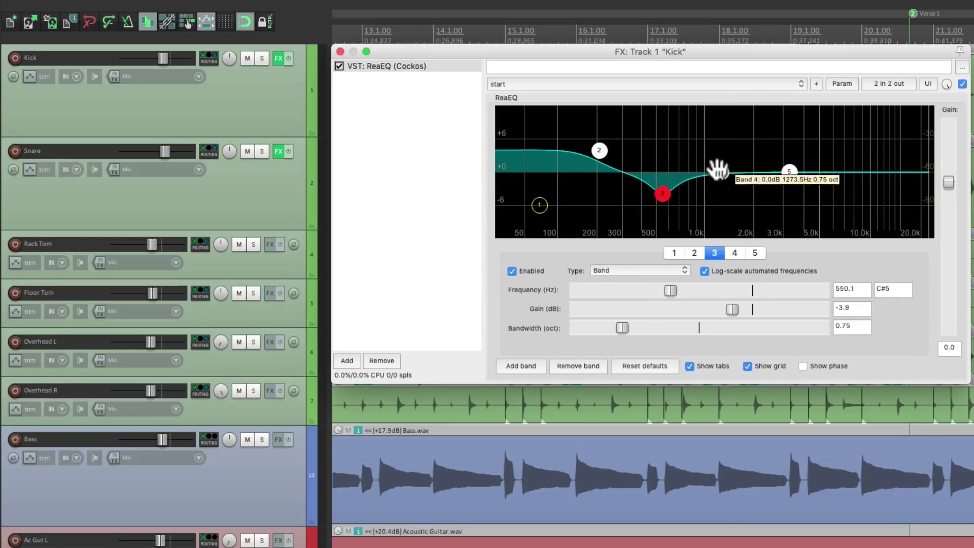
left_click_drag(722, 172, 710, 141)
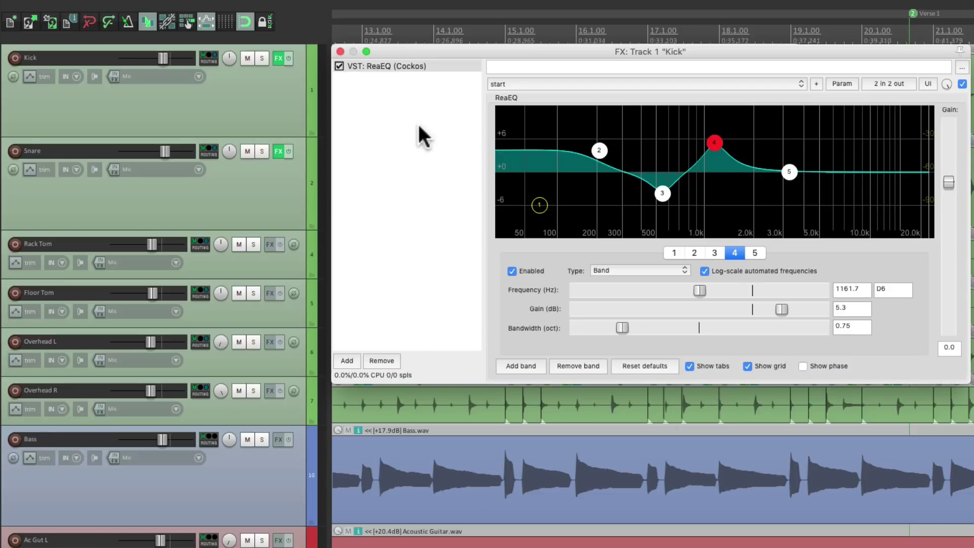
left_click(384, 64)
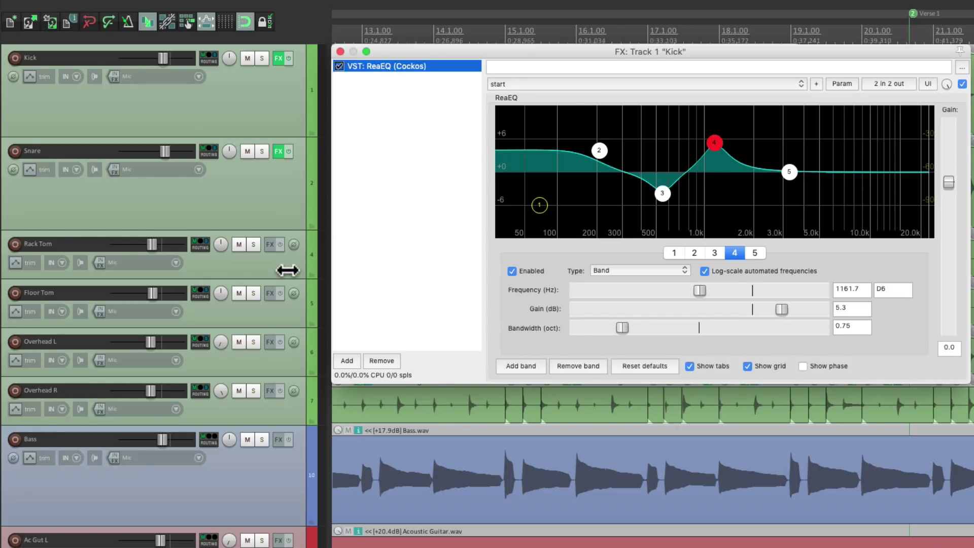
left_click_drag(287, 270, 288, 271)
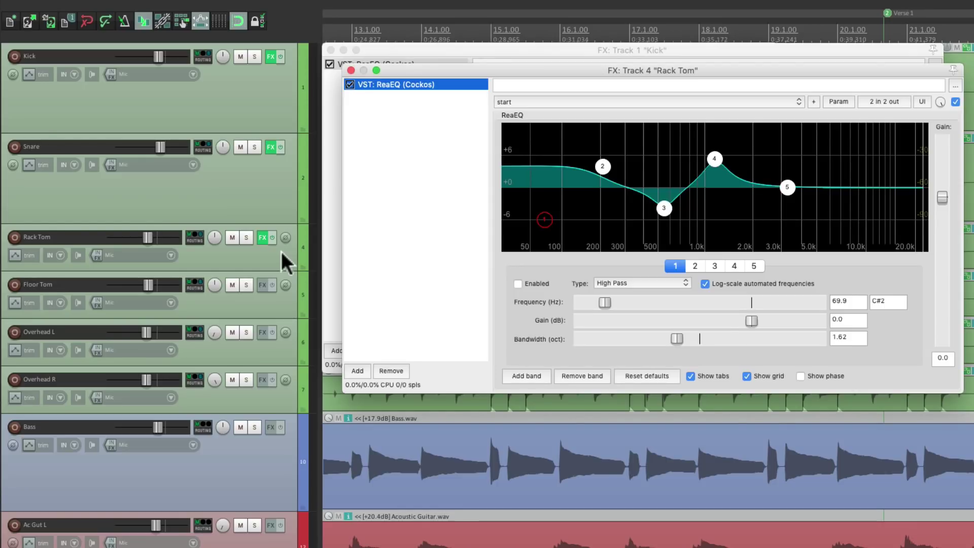
- Close the Rack Tom FX window and the plugin browser
left_click(270, 147)
left_click(270, 58)
left_click(351, 70)
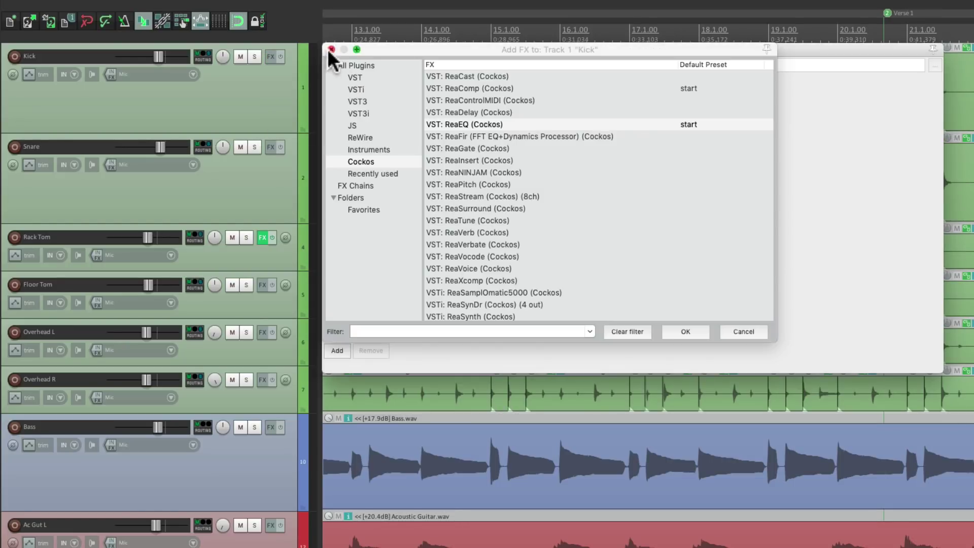
left_click(331, 50)
- Move the shaped ReaEQ from Rack Tom onto the Snare track and close both FX windows
left_click(262, 238)
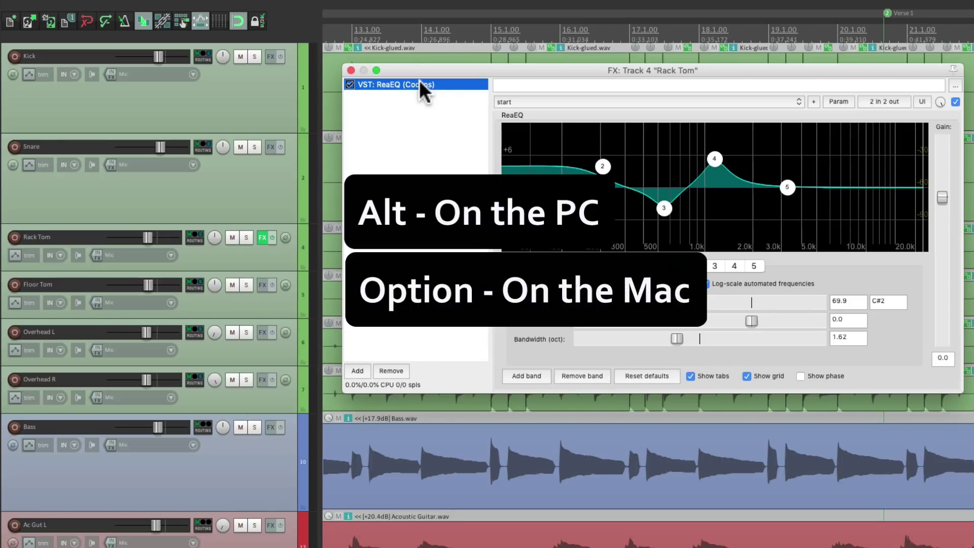
left_click_drag(336, 86, 252, 171)
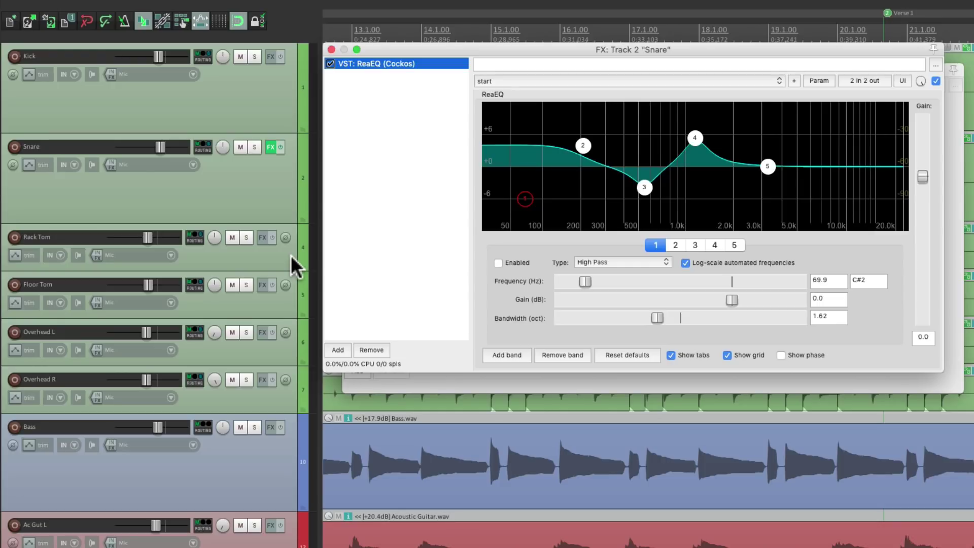
left_click(333, 50)
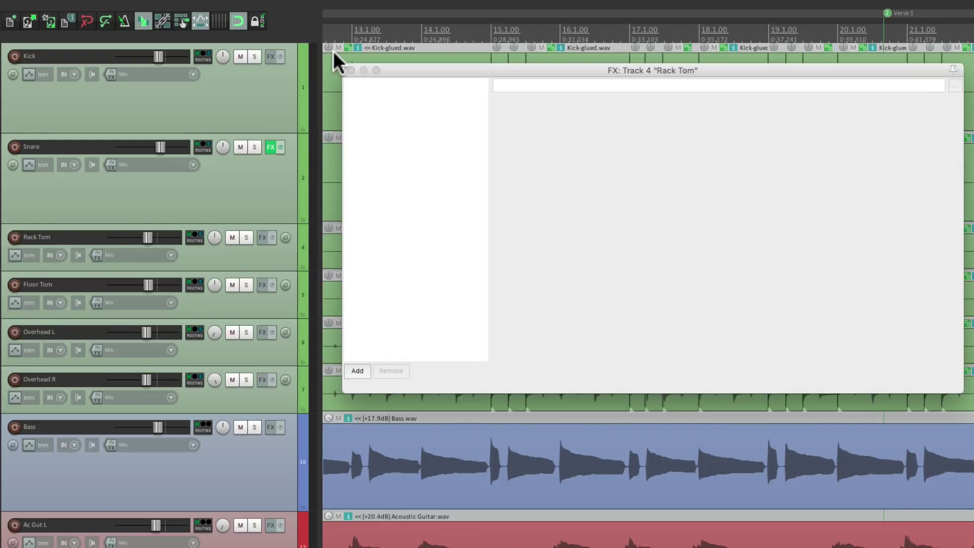
left_click(350, 69)
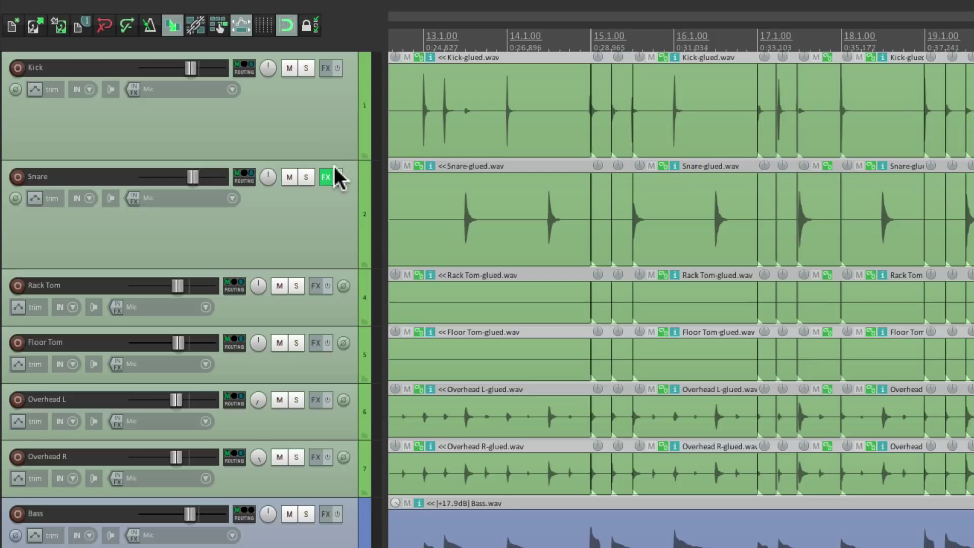
- Drag the Snare's ReaEQ onto the Kick track's FX button and close the Kick FX window
left_click_drag(324, 102, 323, 103)
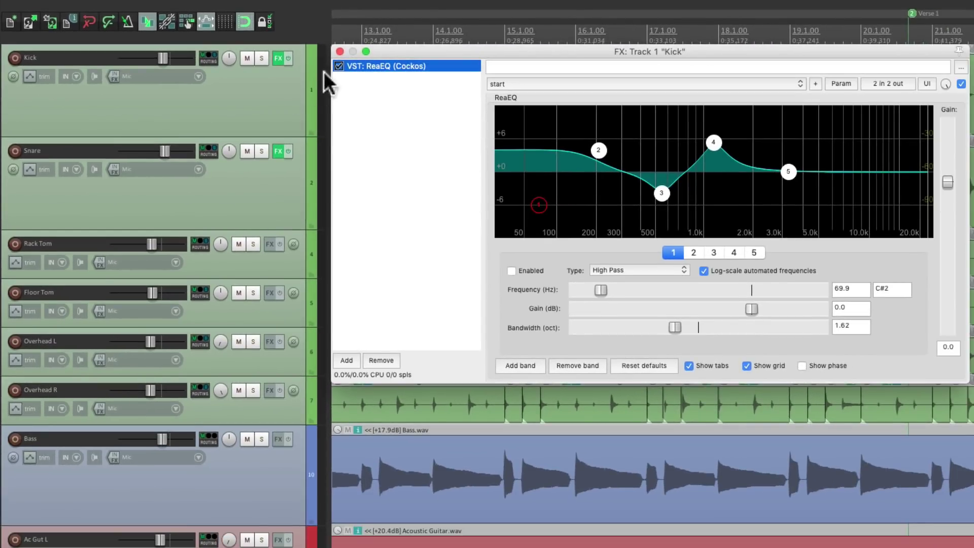
left_click(340, 51)
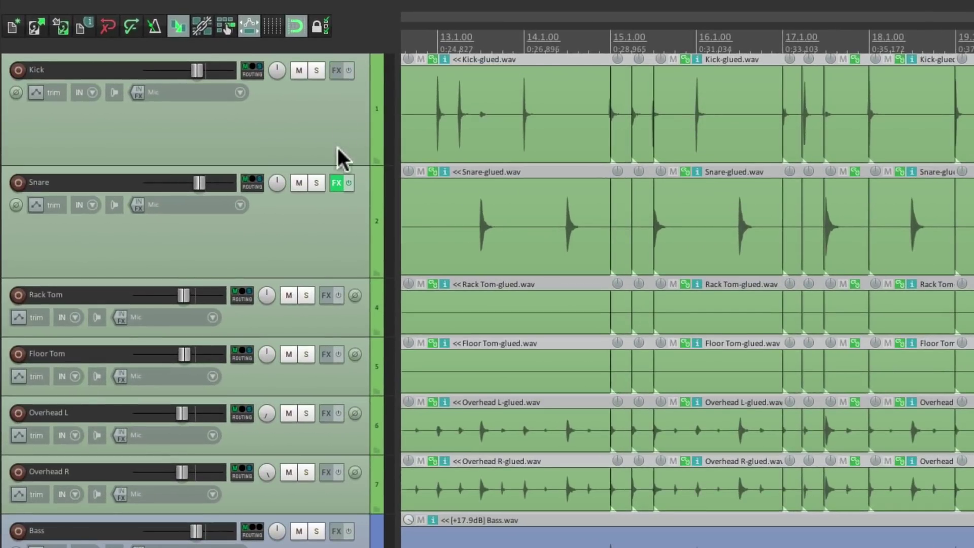
left_click_drag(335, 182, 334, 115)
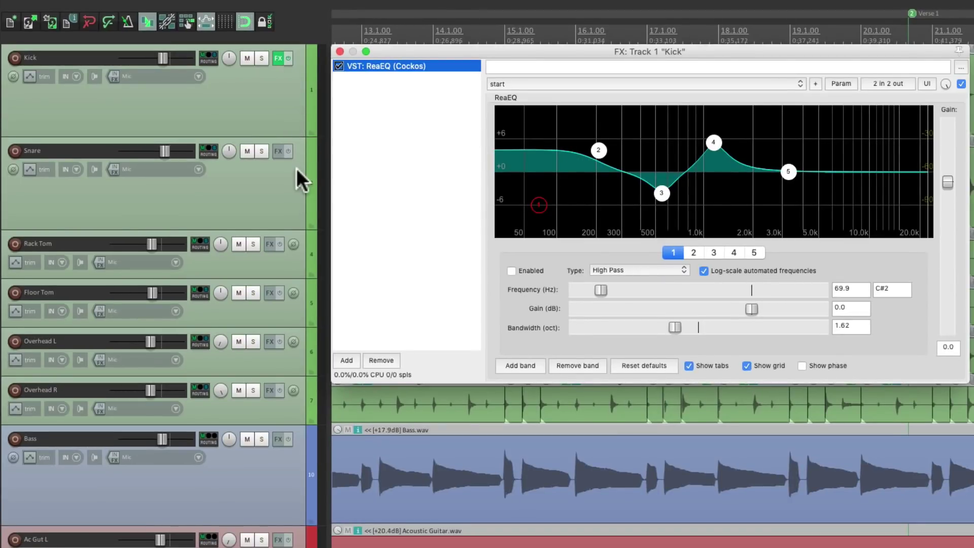
left_click(340, 52)
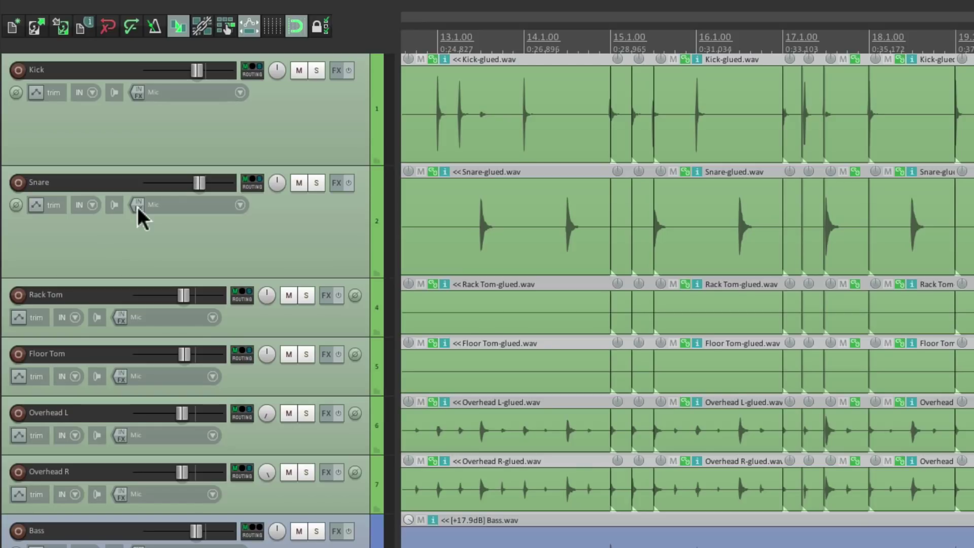
- Add ReaEQ as Snare input FX from the plugin browser and close its chain window
key("f")
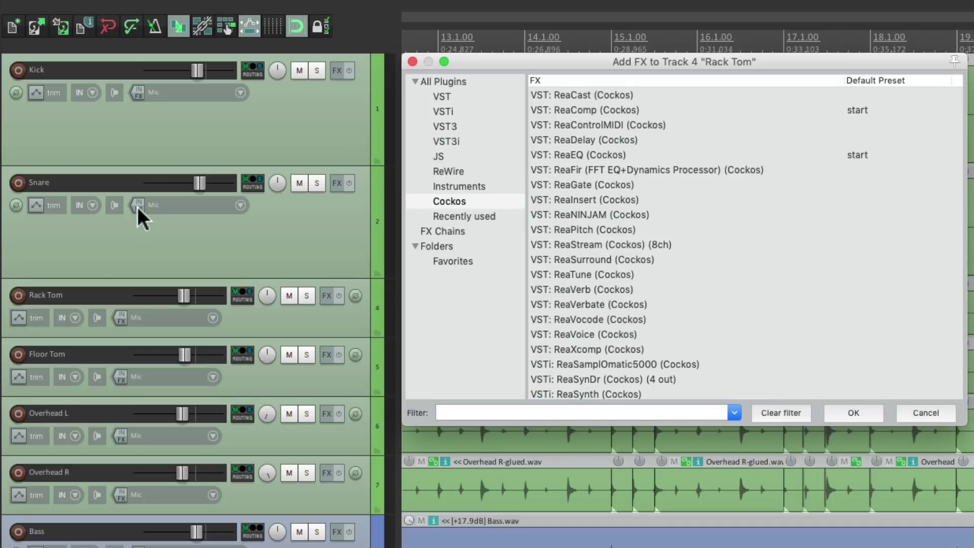
left_click(562, 149)
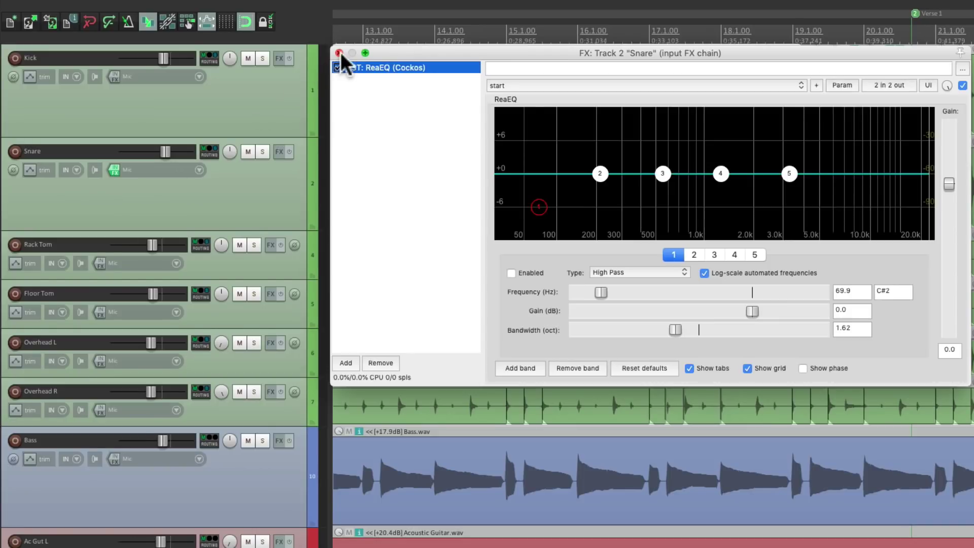
left_click(341, 57)
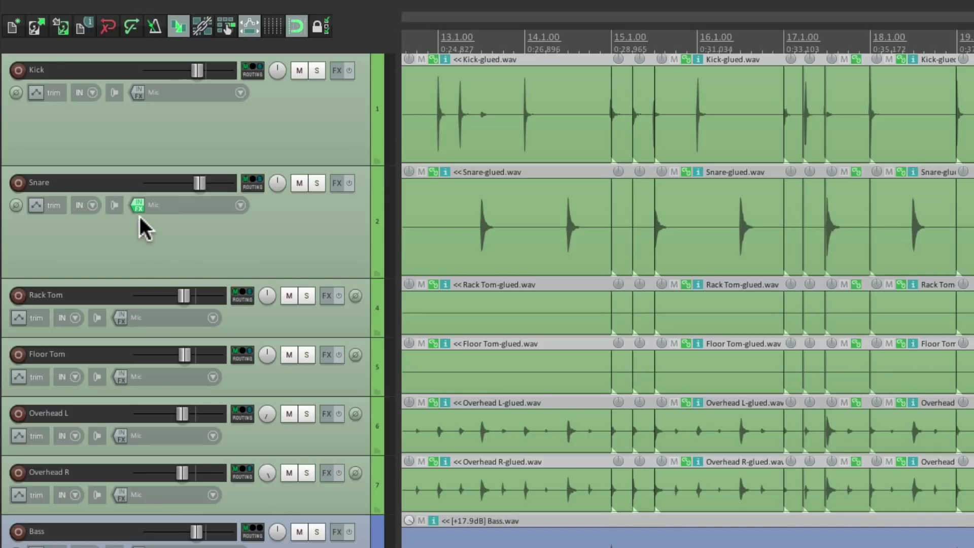
- Copy Snare's input ReaEQ onto Kick's input FX and close the Kick input FX window
left_click_drag(137, 207, 137, 93)
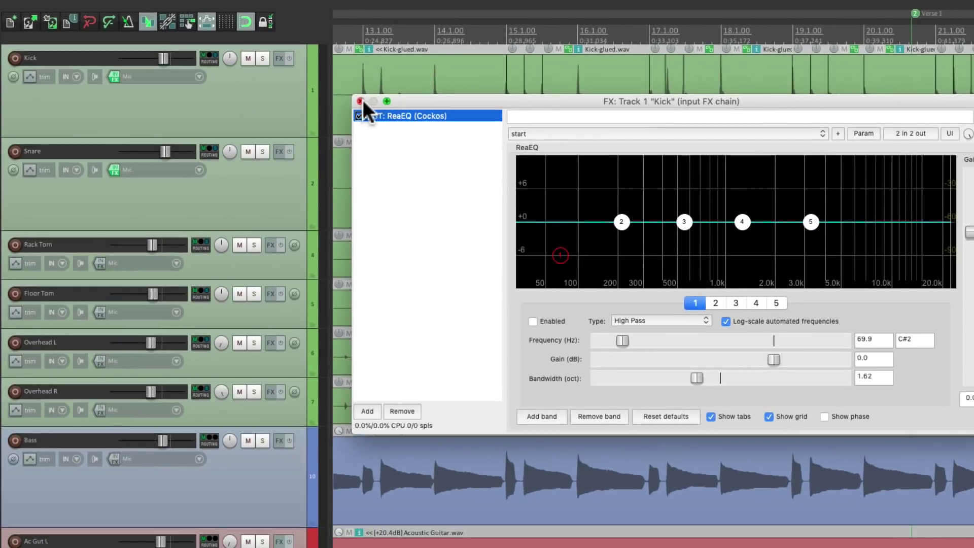
left_click(361, 101)
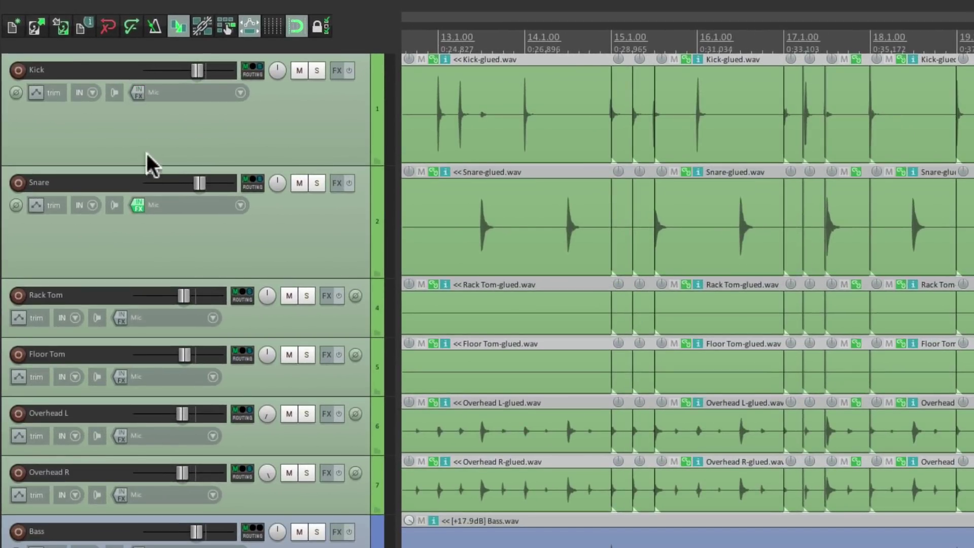
left_click_drag(137, 203, 138, 95)
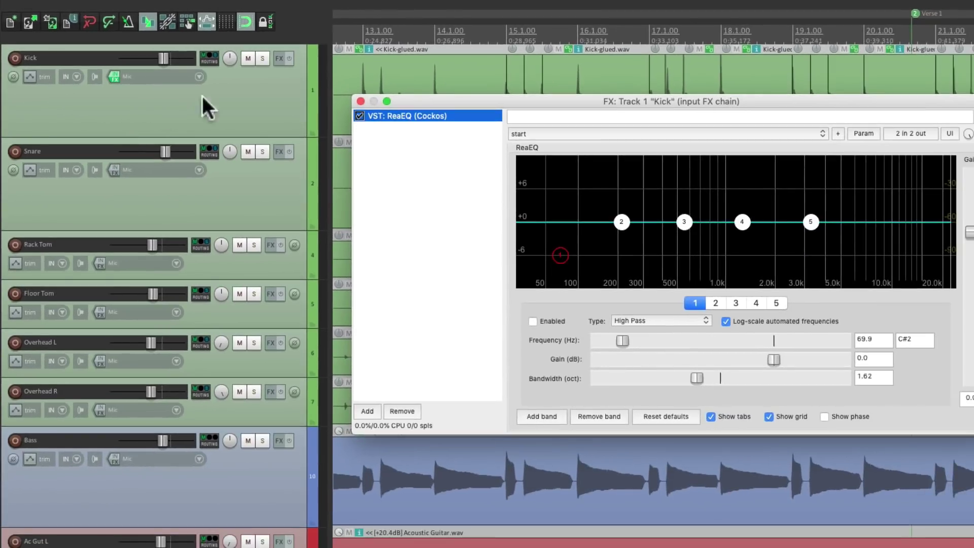
left_click(361, 101)
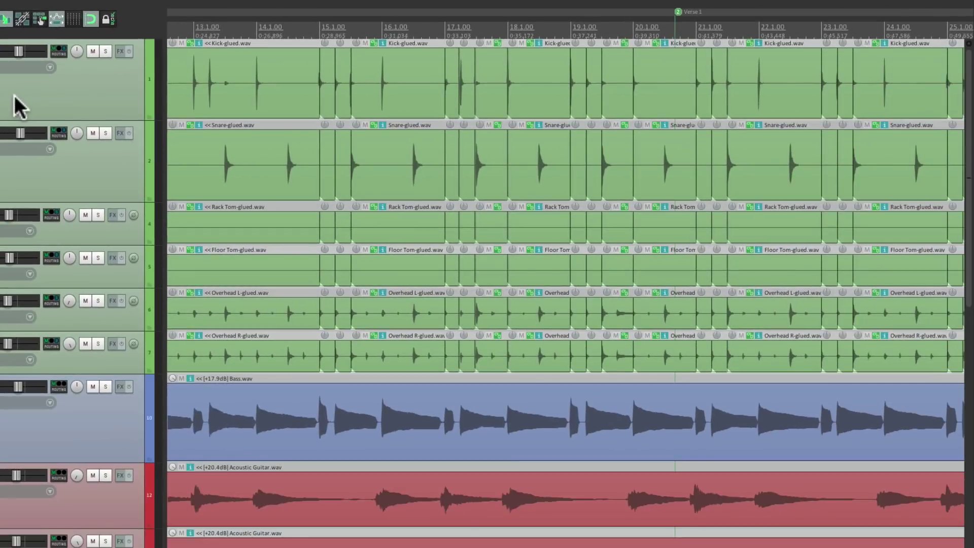
- Scroll to the Vocal track and drag ReaEQ onto the first Vocal.wav item as item FX
scroll(619, 284, "down", 5)
scroll(337, 212, "down", 3)
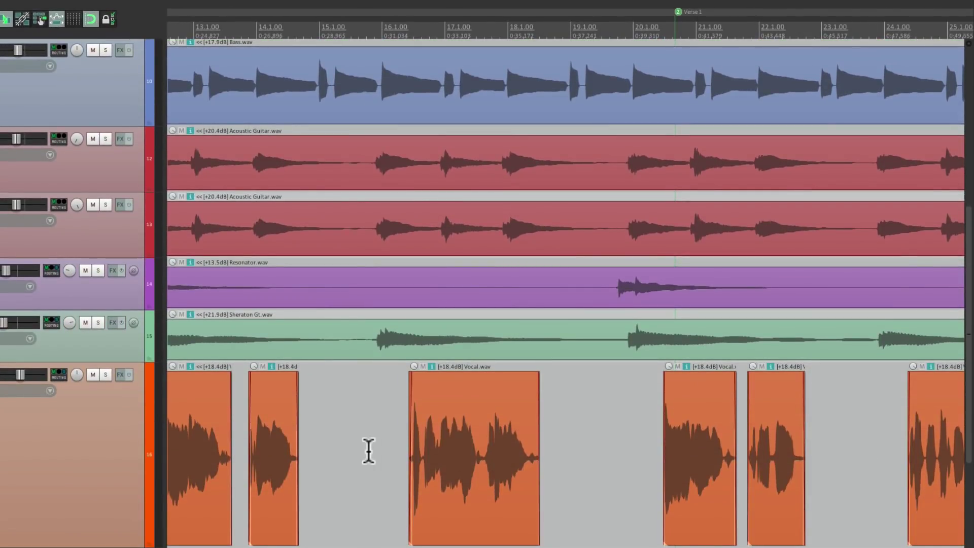
key("f")
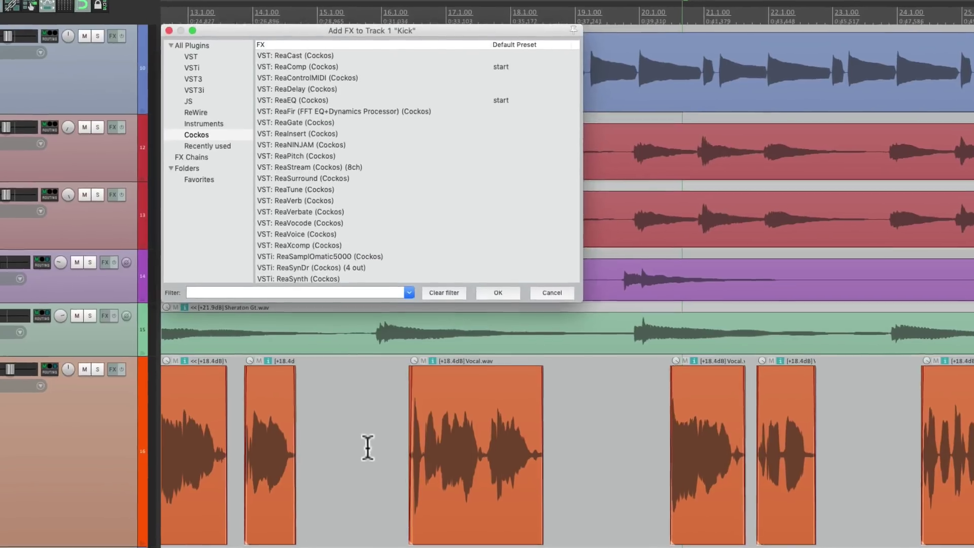
left_click(326, 80)
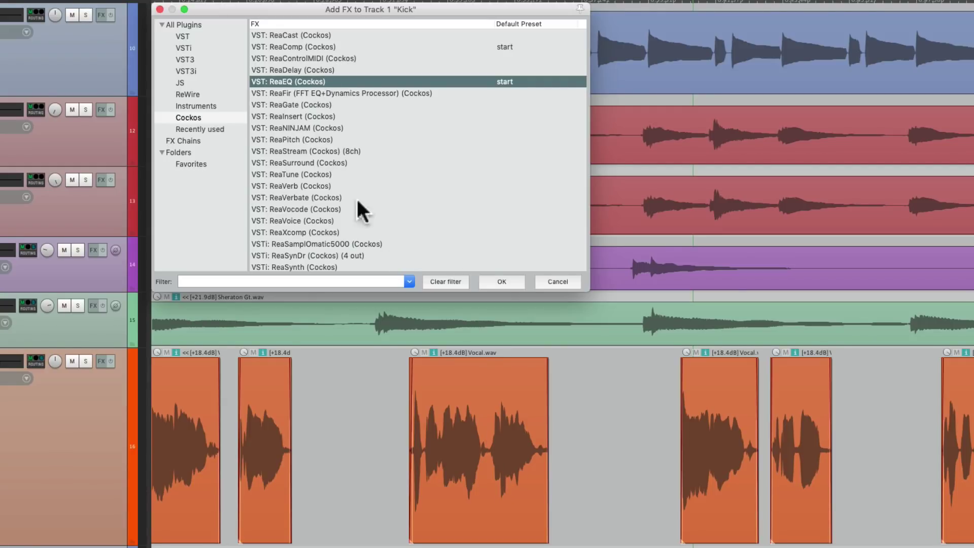
left_click_drag(274, 81, 455, 442)
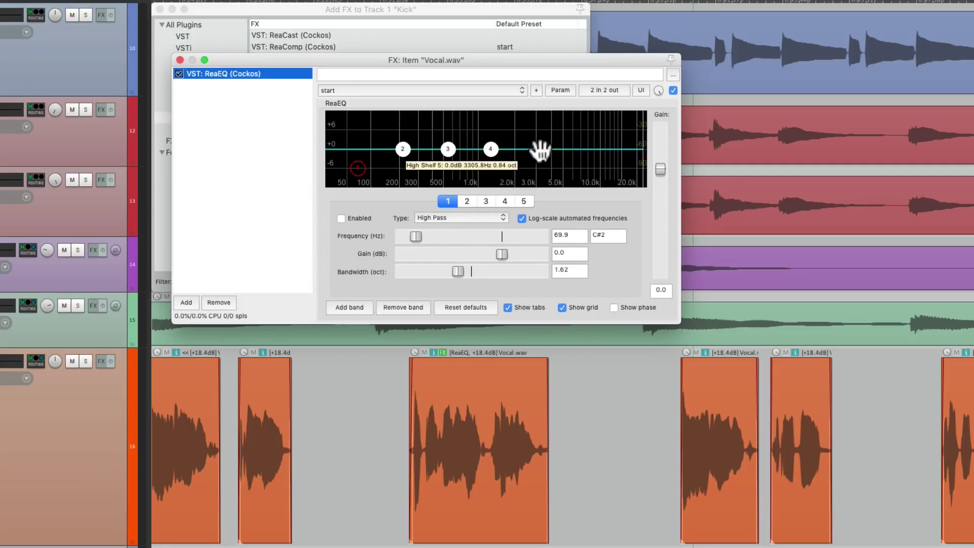
- Make band 5 a high-shelf boost, cut band 3 by 10.5 dB near 440 Hz, and copy it to the second Vocal item
left_click_drag(541, 149, 540, 115)
left_click_drag(453, 150, 436, 182)
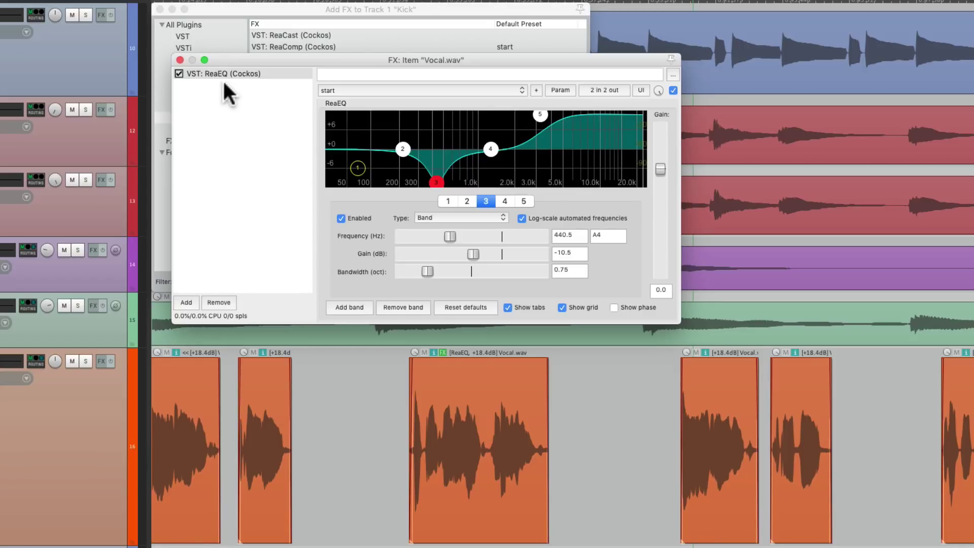
left_click_drag(221, 72, 694, 431)
left_click(199, 79)
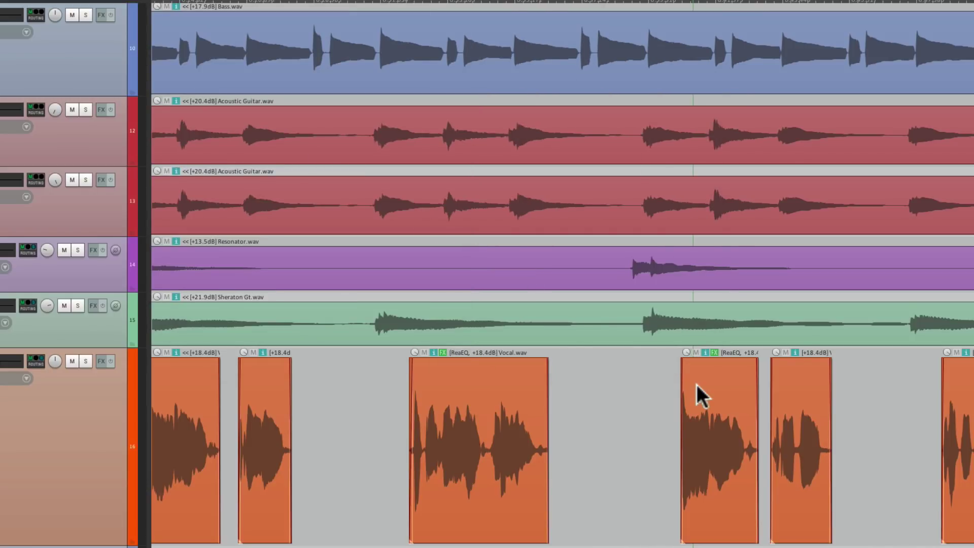
- Remove ReaEQ from the item FX chains of both Vocal items
left_click(713, 351, "alt")
left_click_drag(442, 350, 695, 411)
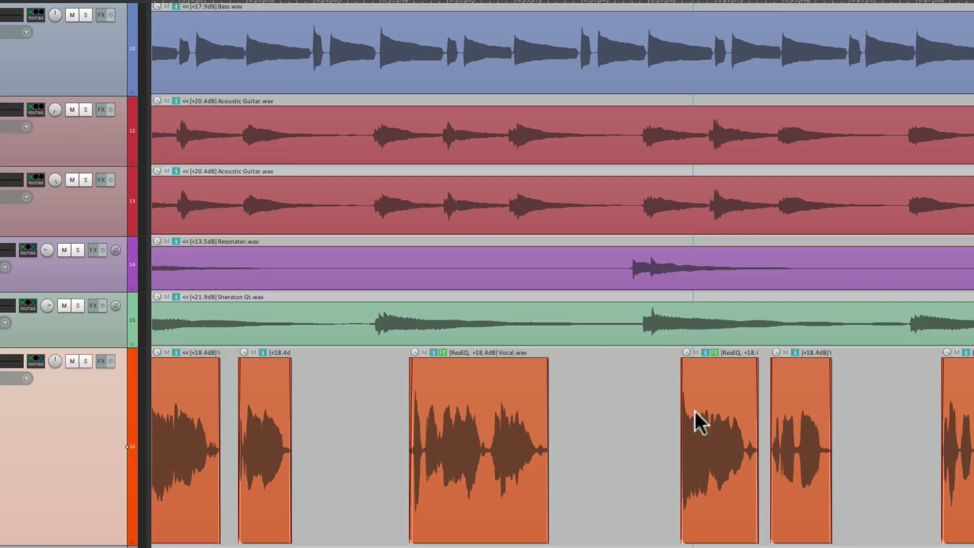
left_click(715, 351, "alt")
left_click_drag(717, 374, 698, 419)
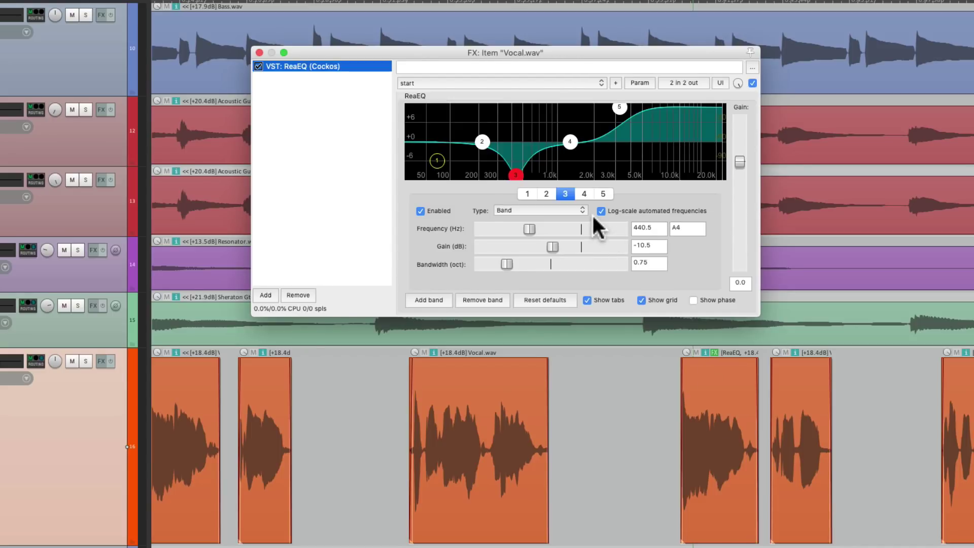
left_click(299, 295)
left_click(259, 52)
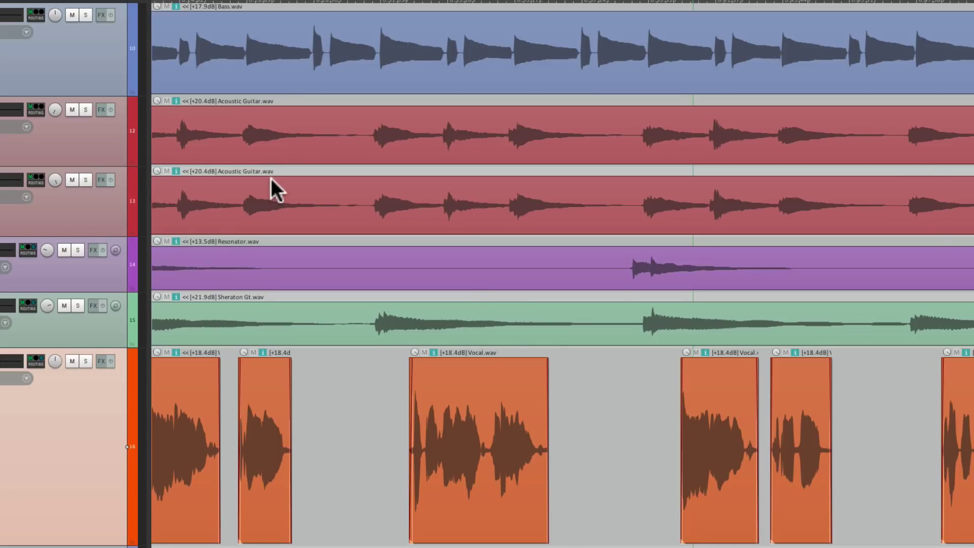
- In the Mixer, add ReaEQ from the Cockos plugins to the Kick track
key("super+m")
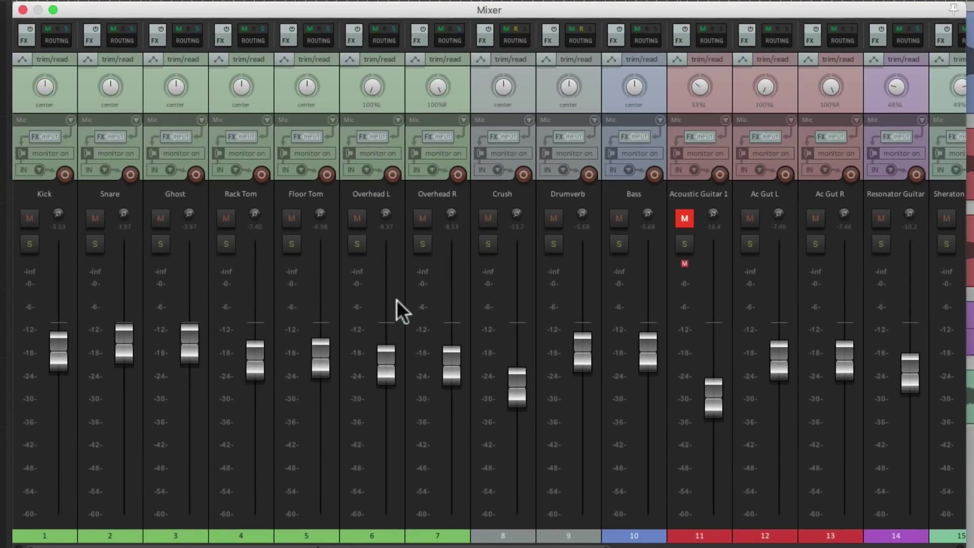
key("f")
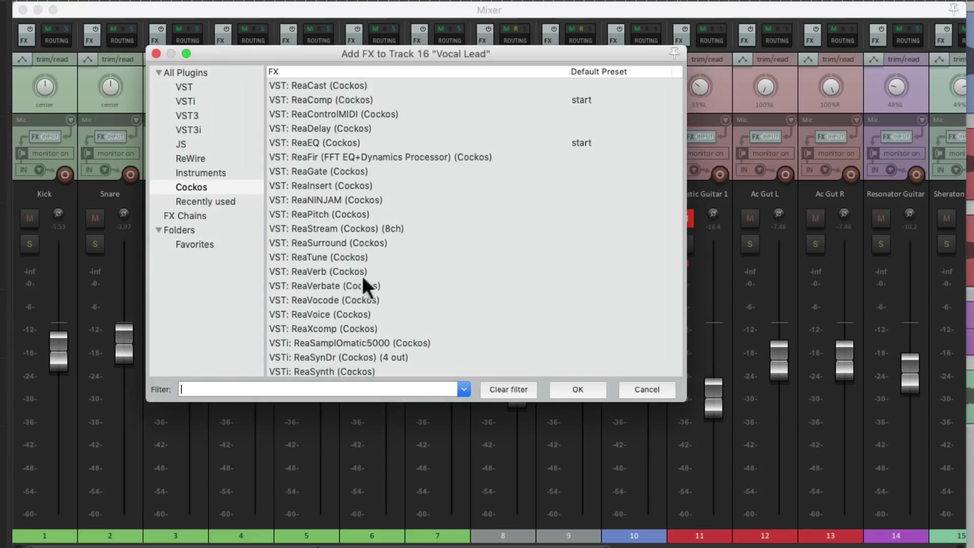
left_click(241, 192)
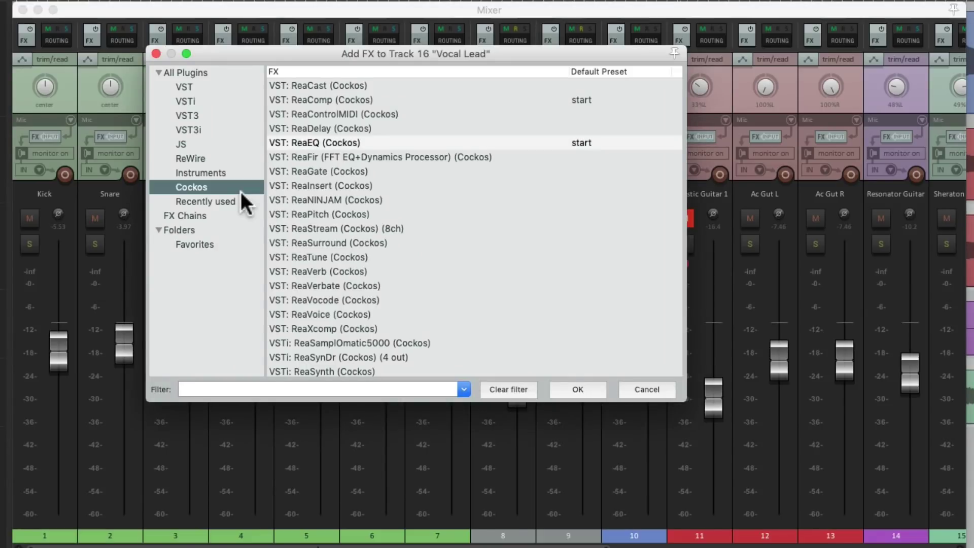
left_click(322, 142)
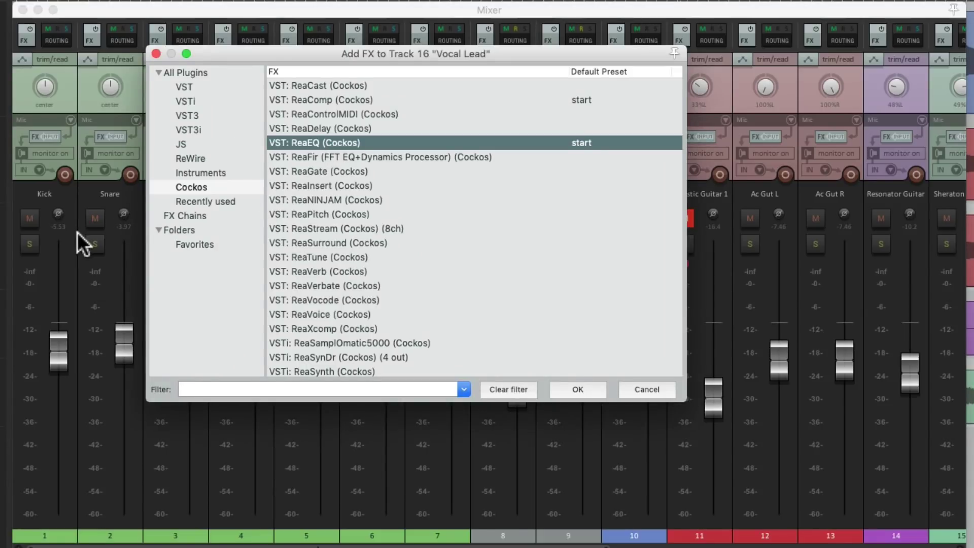
left_click_drag(300, 136, 81, 226)
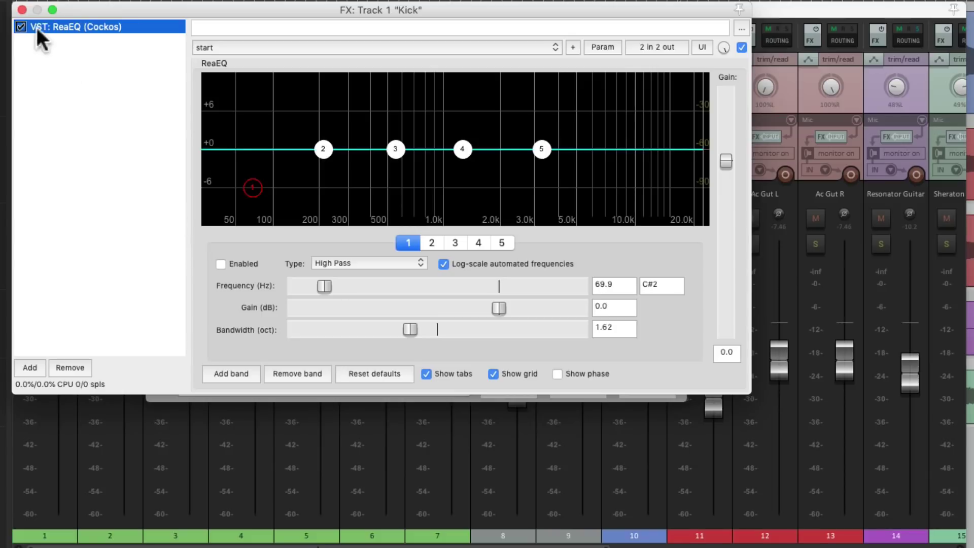
left_click(23, 9)
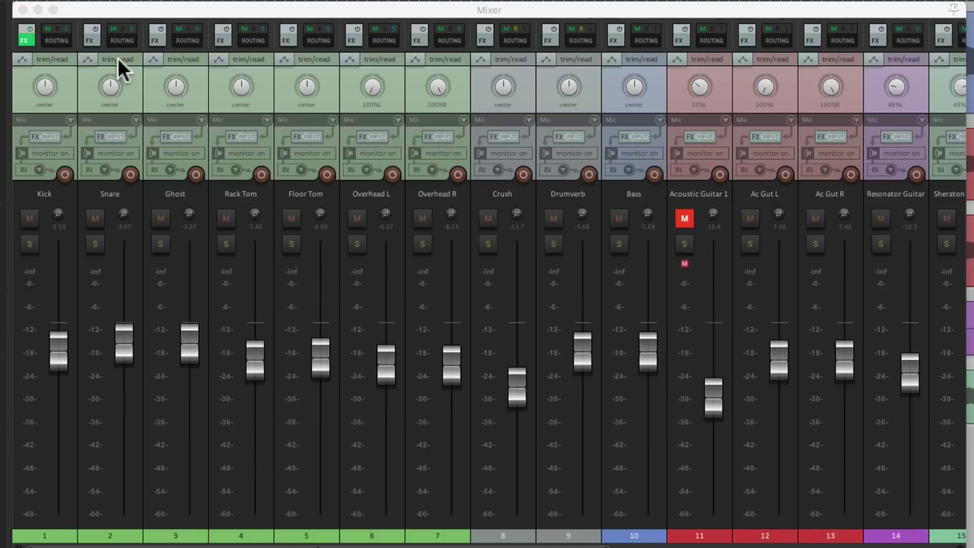
- Shape Kick's ReaEQ with a low-shelf boost and -5.3 dB at 476.3 Hz, then copy it to Snare
left_click(29, 39)
left_click_drag(87, 9, 321, 63)
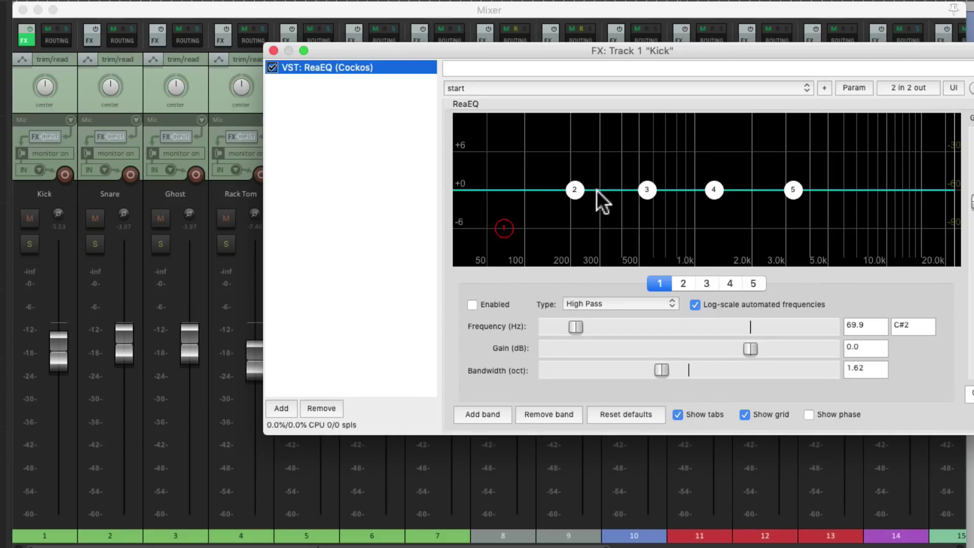
left_click_drag(578, 191, 598, 161)
left_click_drag(645, 191, 539, 199)
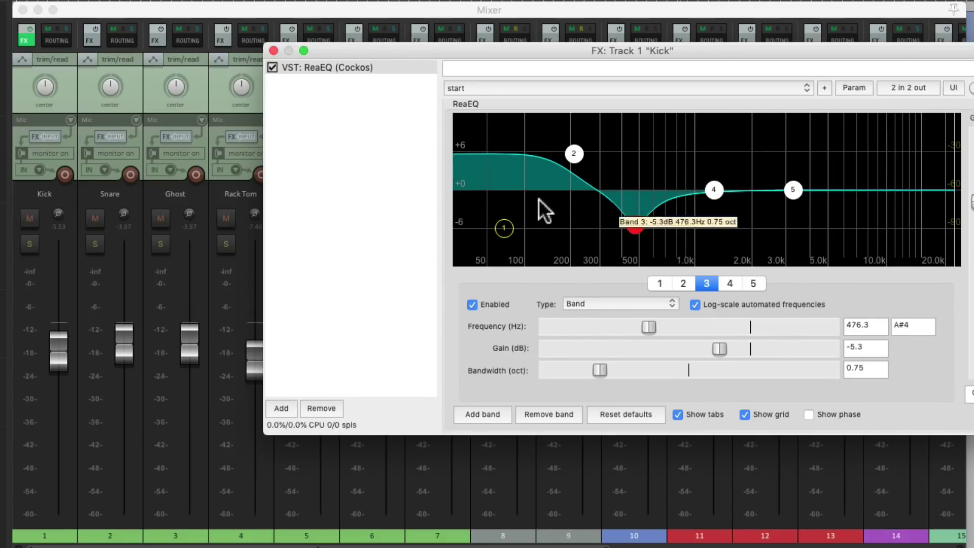
left_click_drag(321, 65, 144, 211)
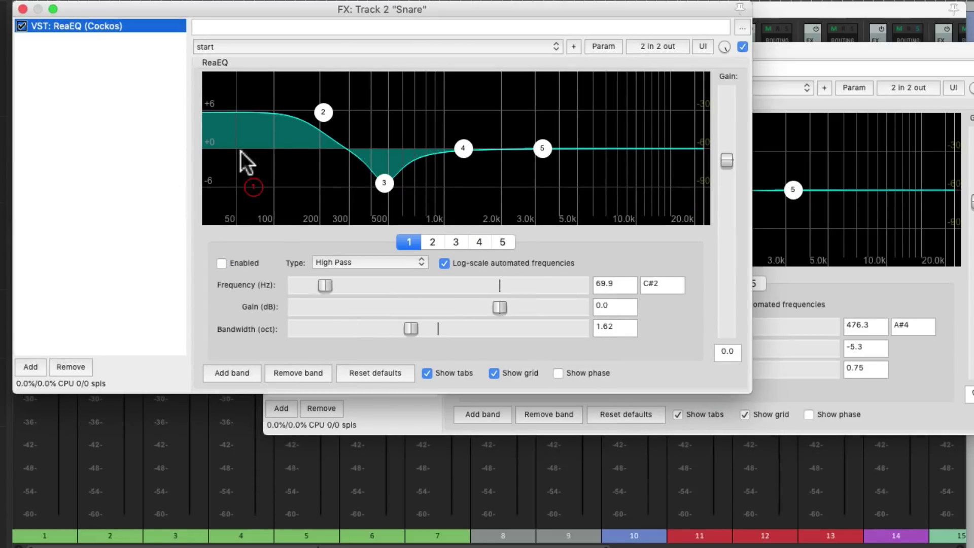
- Close the FX windows, check the Snare's ReaEQ, and close it again
left_click(22, 9)
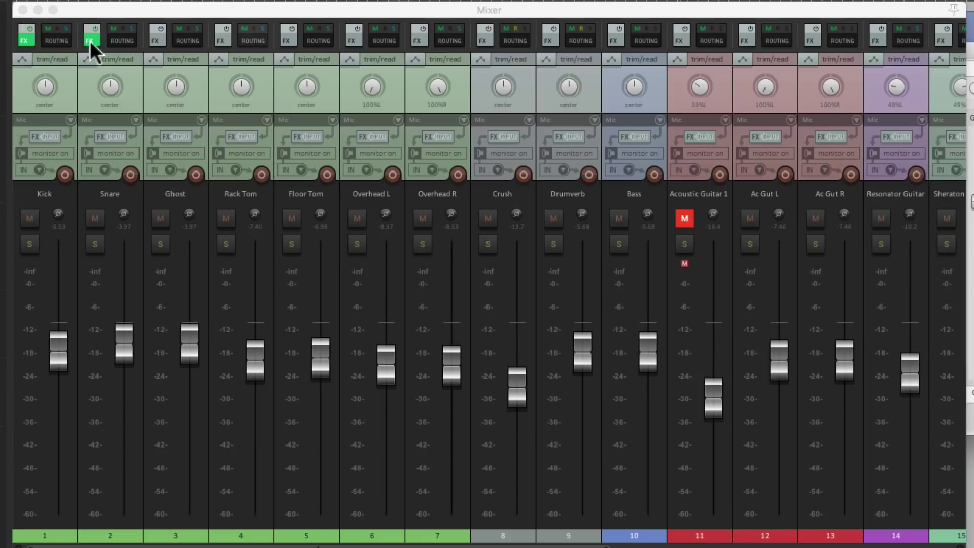
left_click(92, 41)
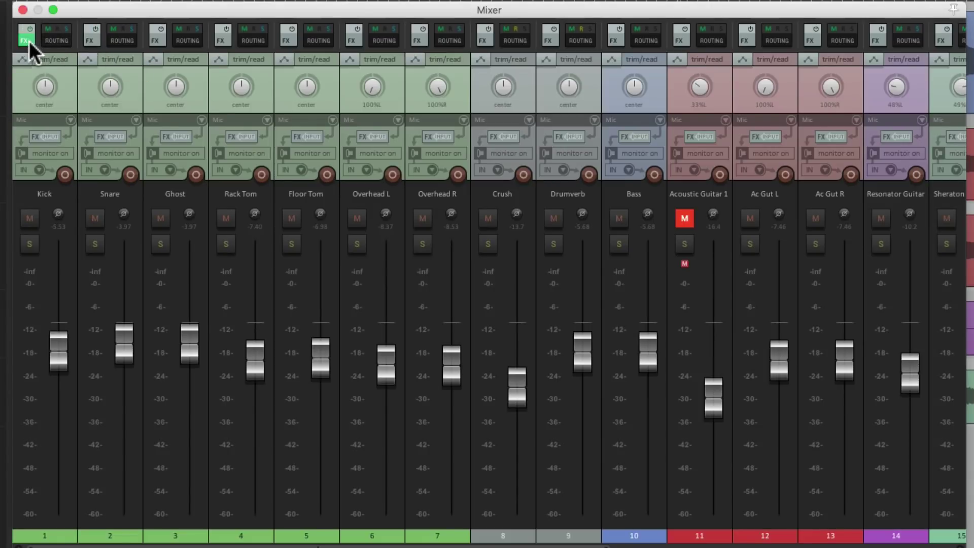
left_click(97, 41)
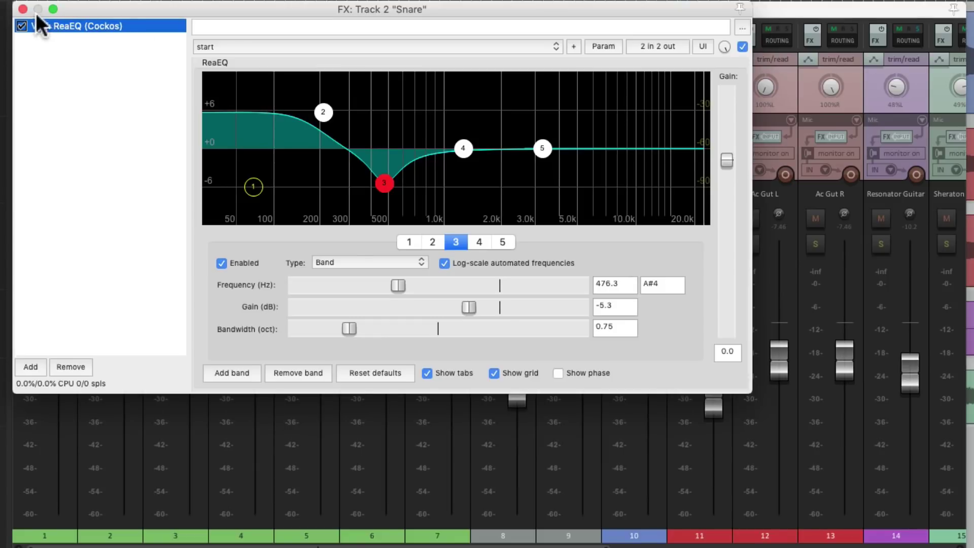
left_click(22, 9)
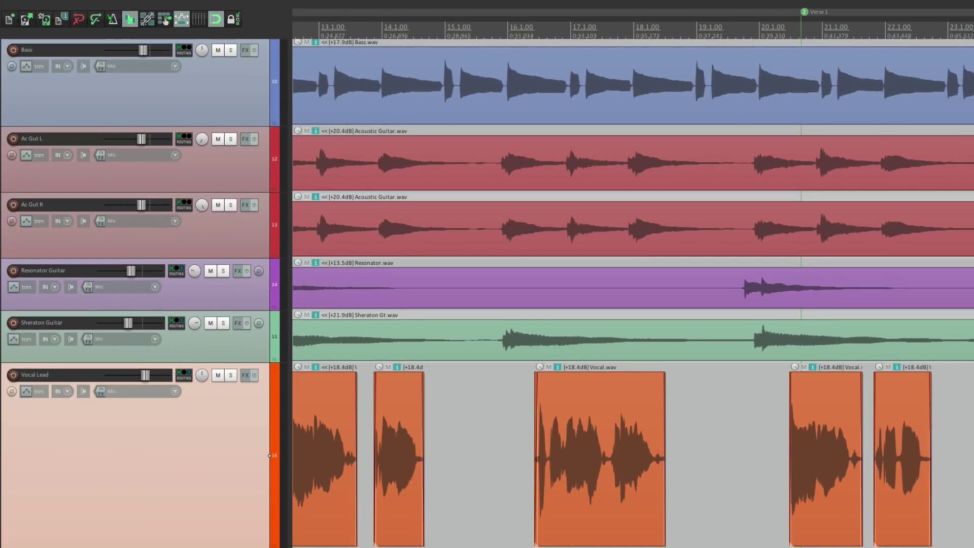
- Drag 'Chain: Male Vox' from the FX Chains list onto the Vocal Lead track
key("f")
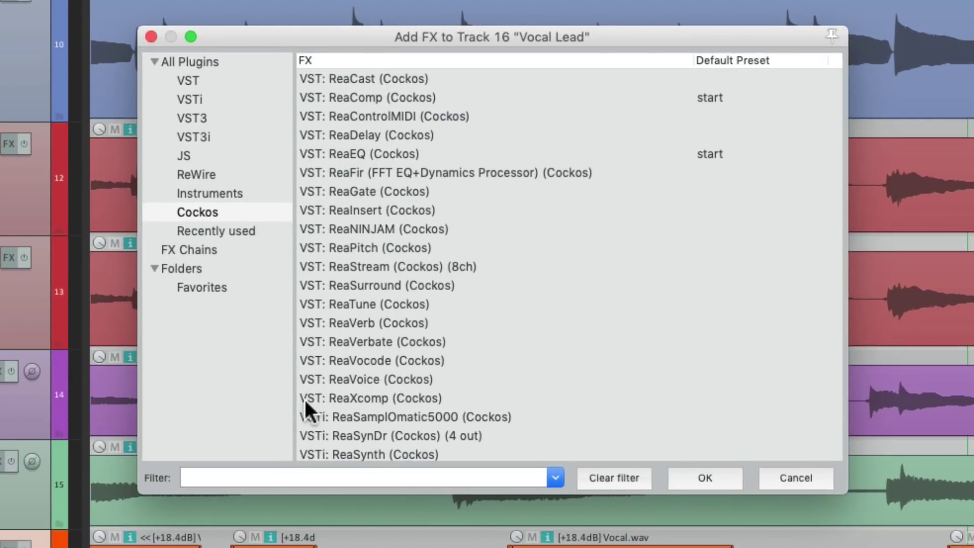
left_click(276, 212)
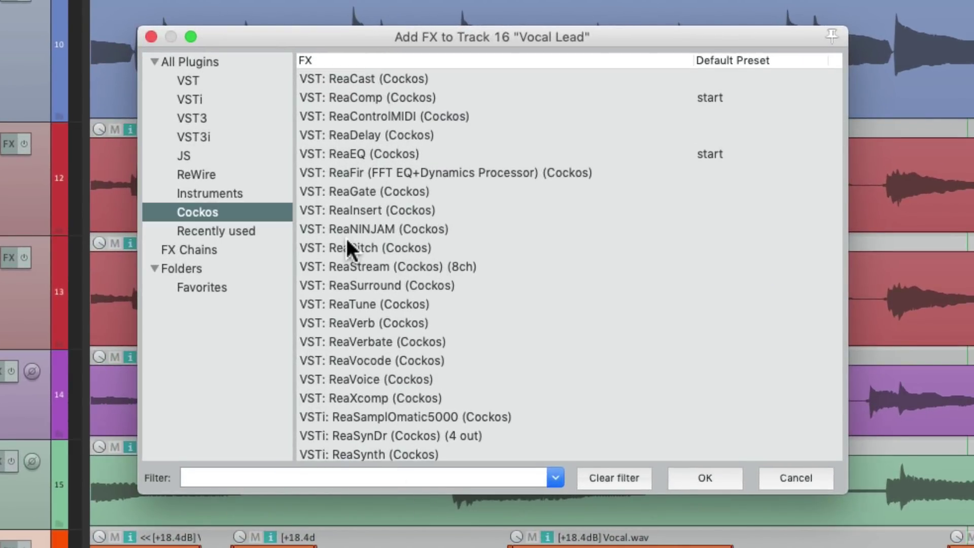
left_click(277, 249)
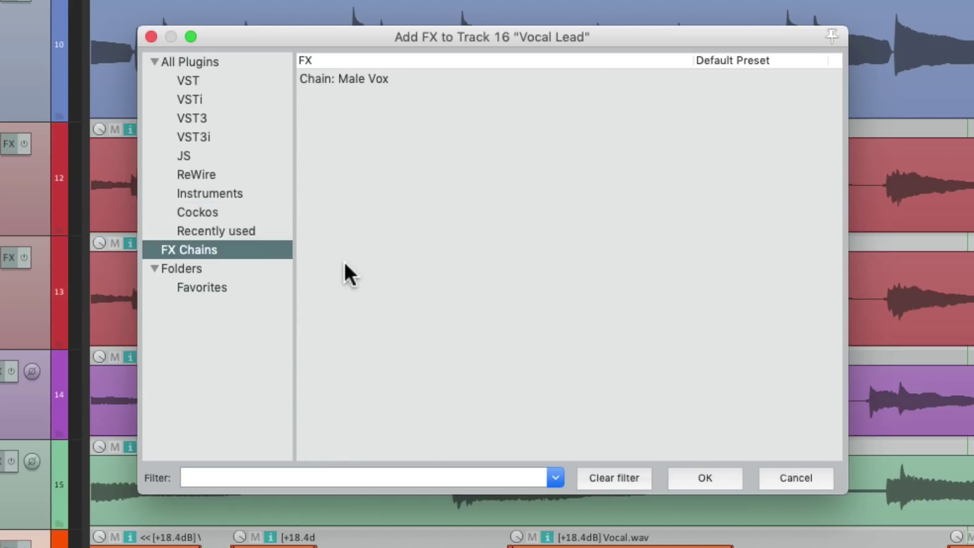
left_click(415, 82)
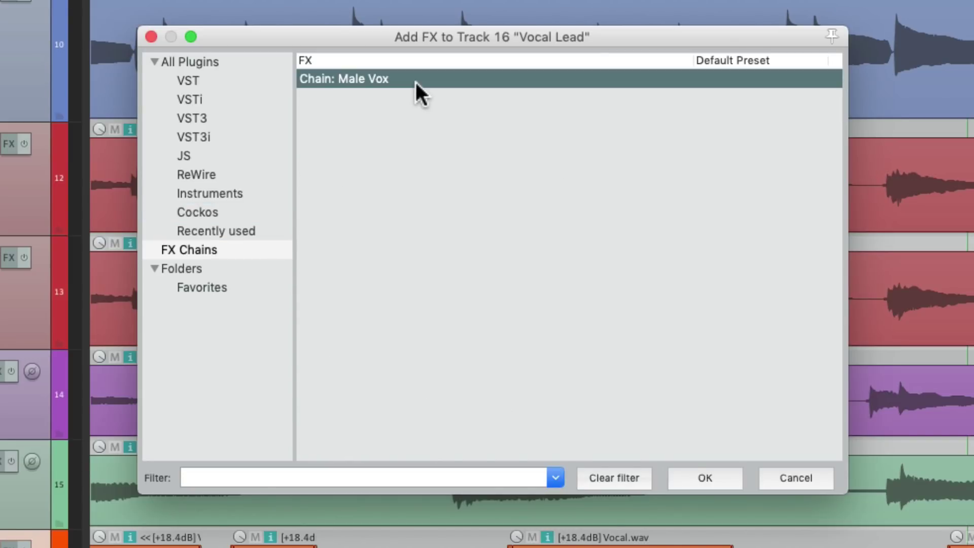
left_click_drag(370, 77, 10, 545)
left_click_drag(265, 430, 238, 429)
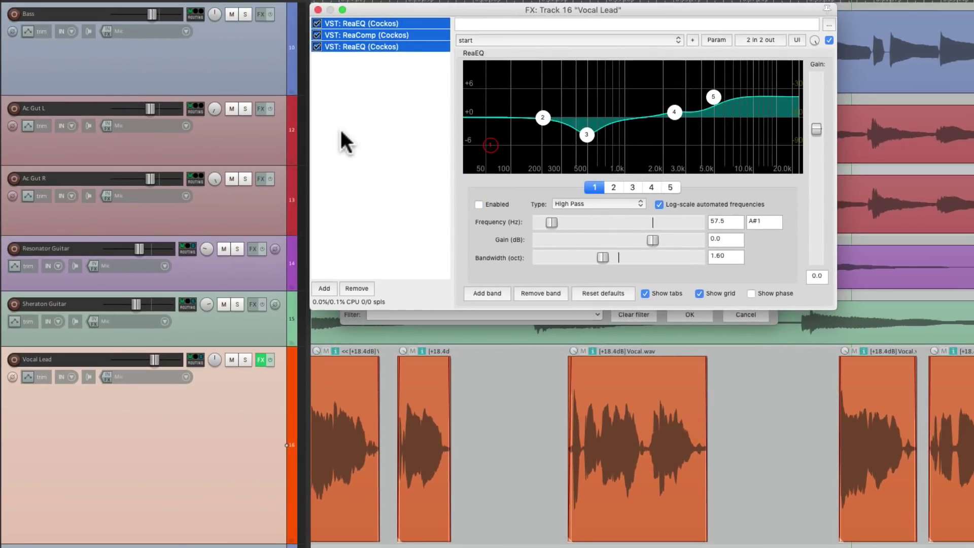
- Review the settings of ReaEQ, ReaComp and the second ReaEQ in the Vocal Lead chain
left_click(355, 131)
left_click(387, 23)
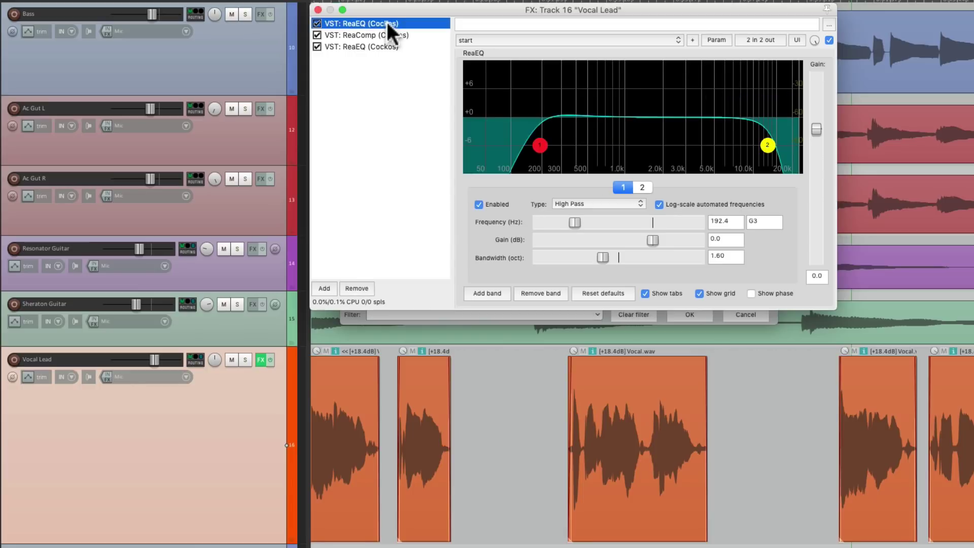
left_click(406, 35)
left_click(425, 47)
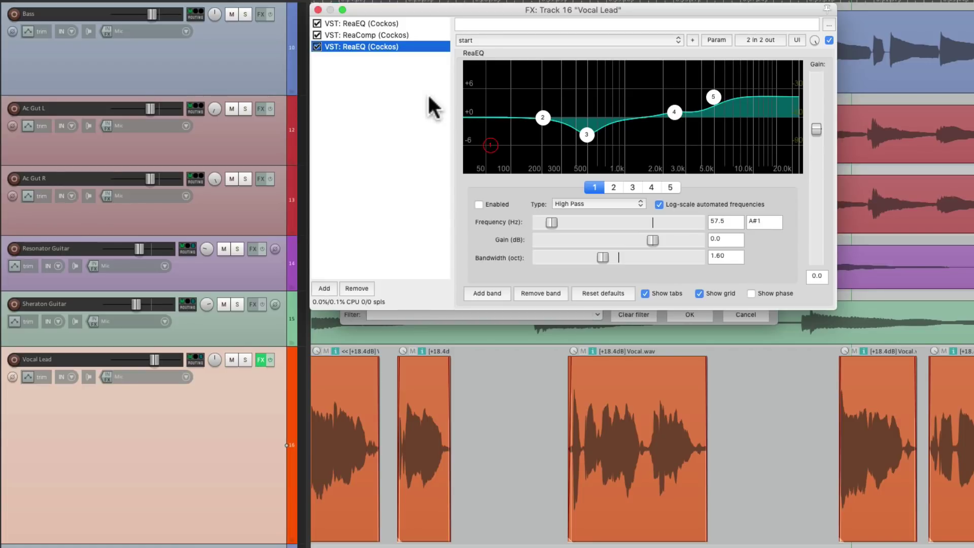
- Copy all three Vocal Lead effects onto the Sheraton Guitar track
left_click(418, 22)
left_click(431, 44, "shift")
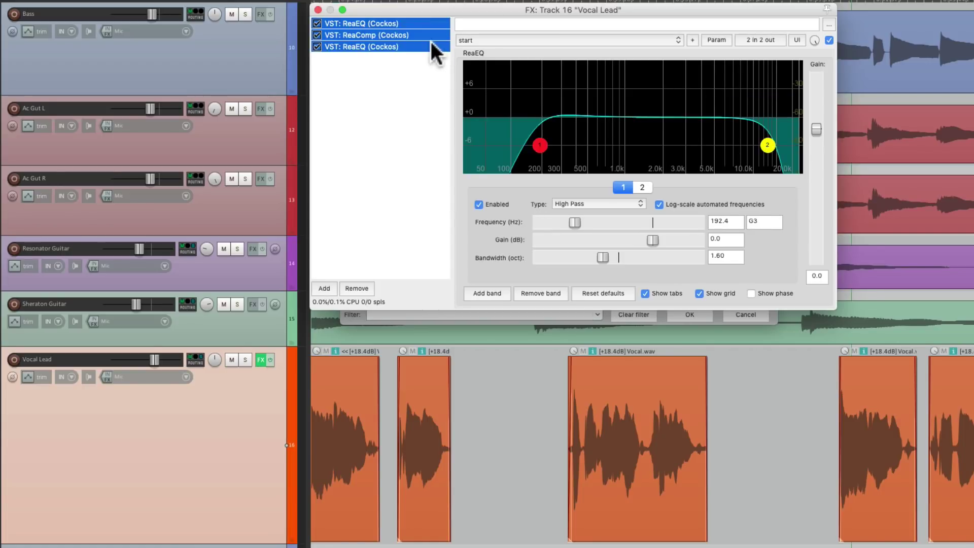
left_click_drag(340, 36, 269, 320)
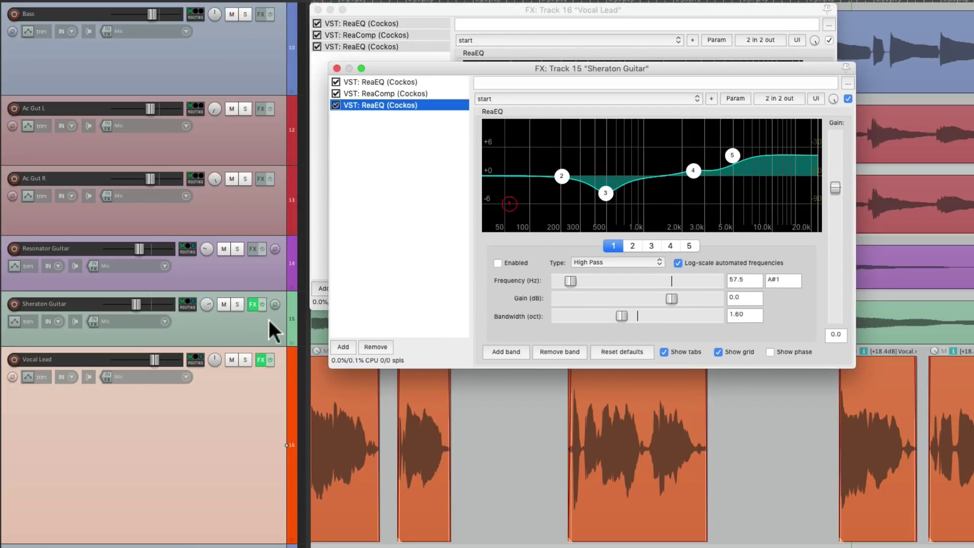
- Close the Sheraton Guitar FX window, the plugin browser and the Vocal Lead FX window
double_click(337, 67)
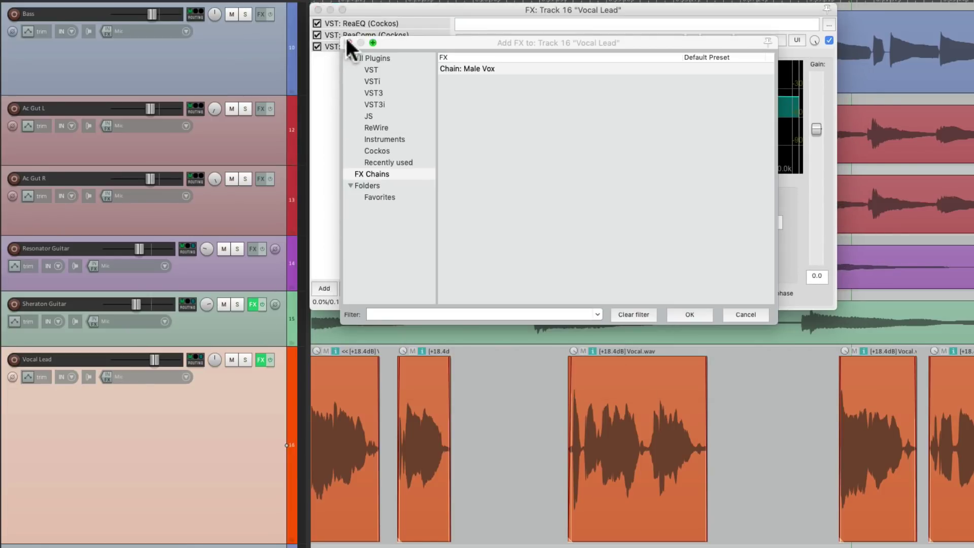
left_click(348, 42)
left_click(319, 8)
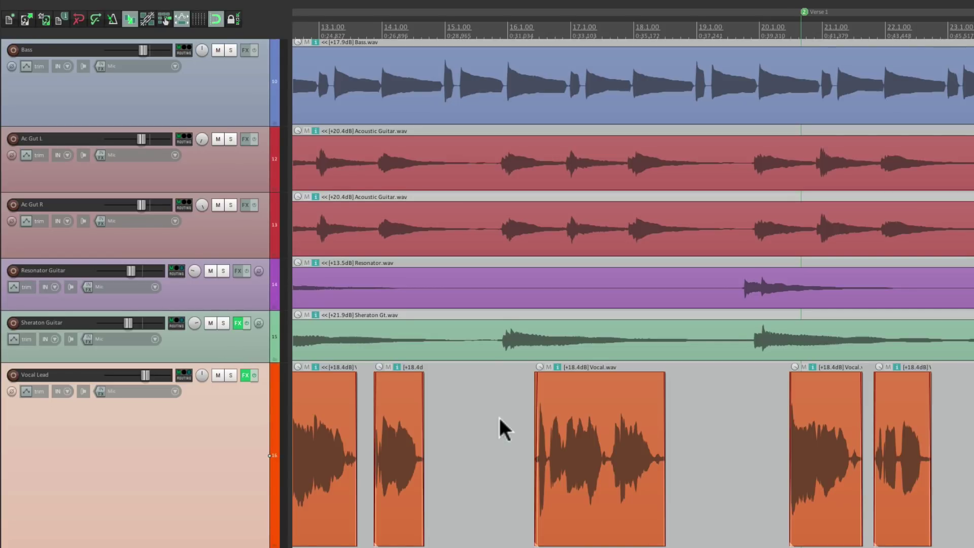
- Scroll up to the drum tracks and bring up the Add FX browser for Vocal Lead
scroll(499, 418, "up", 5)
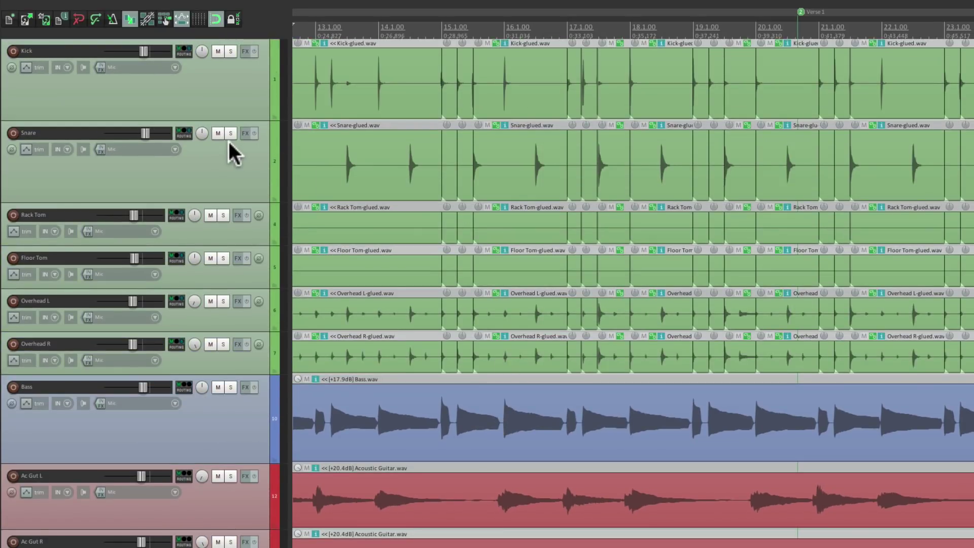
key("f")
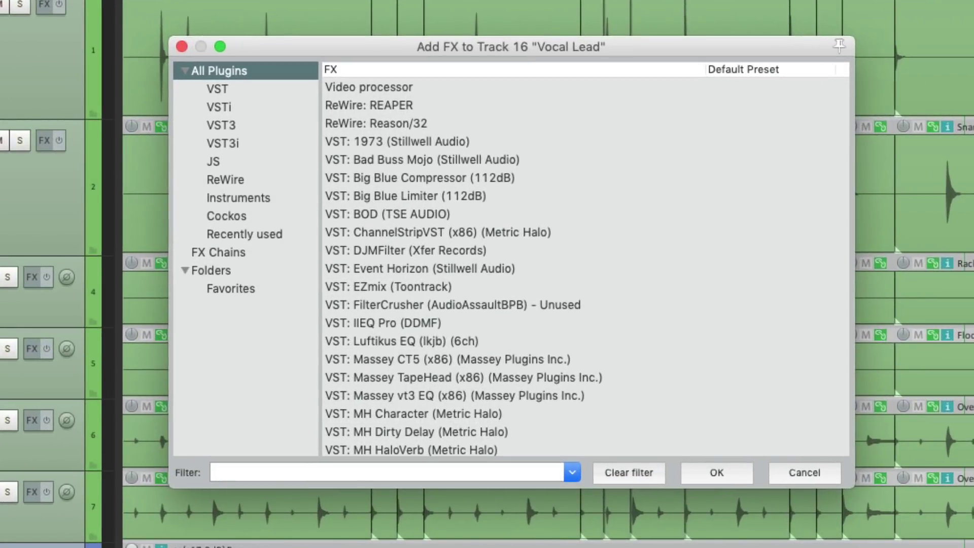
- Assign Cockos ReaEQ the shortcut Cmd+Opt+Ctrl+Q, then close the plugin browser
left_click(264, 217)
left_click(438, 161)
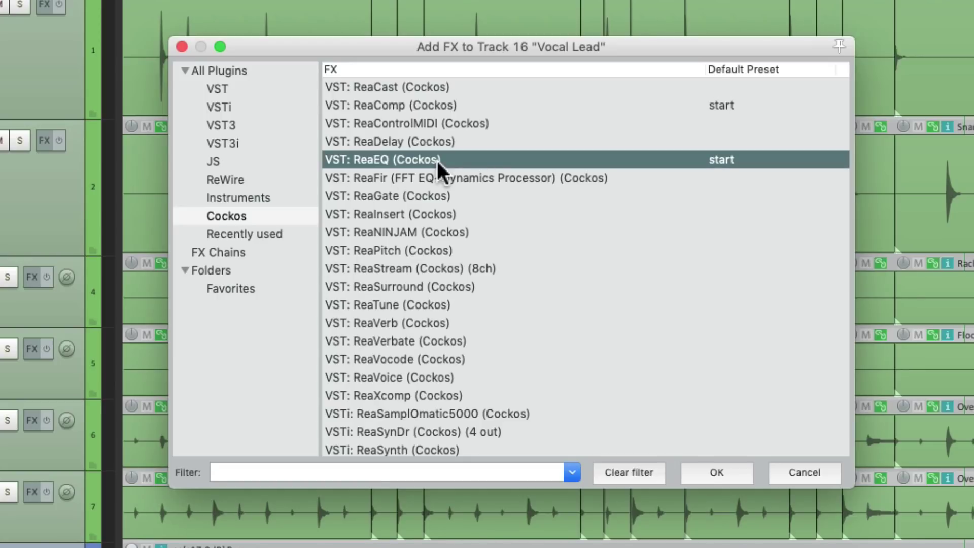
right_click(477, 157)
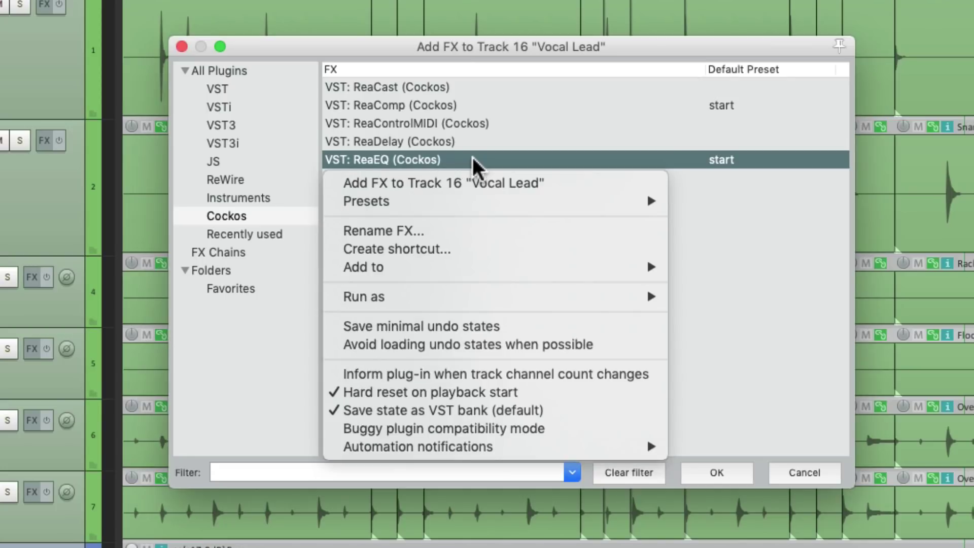
left_click(474, 249)
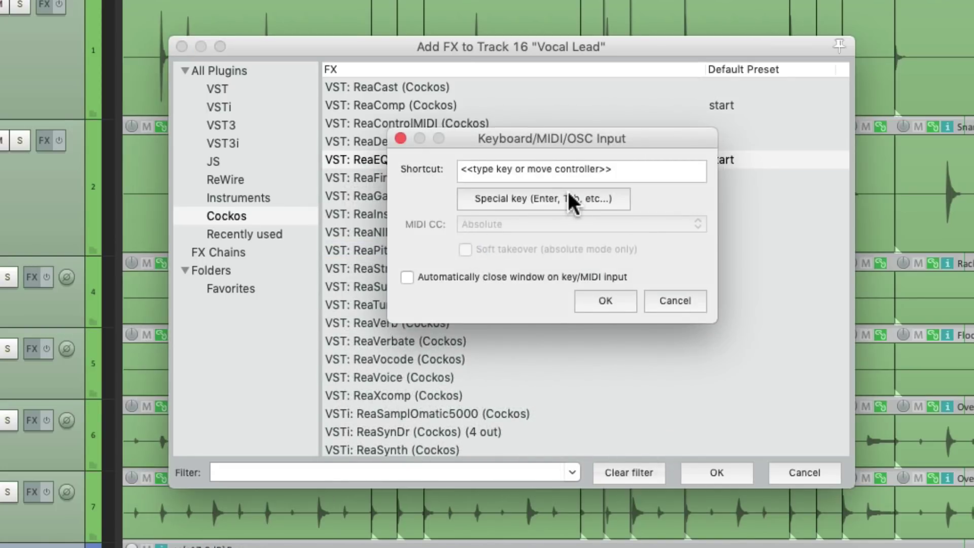
key("super+alt+ctrl+q")
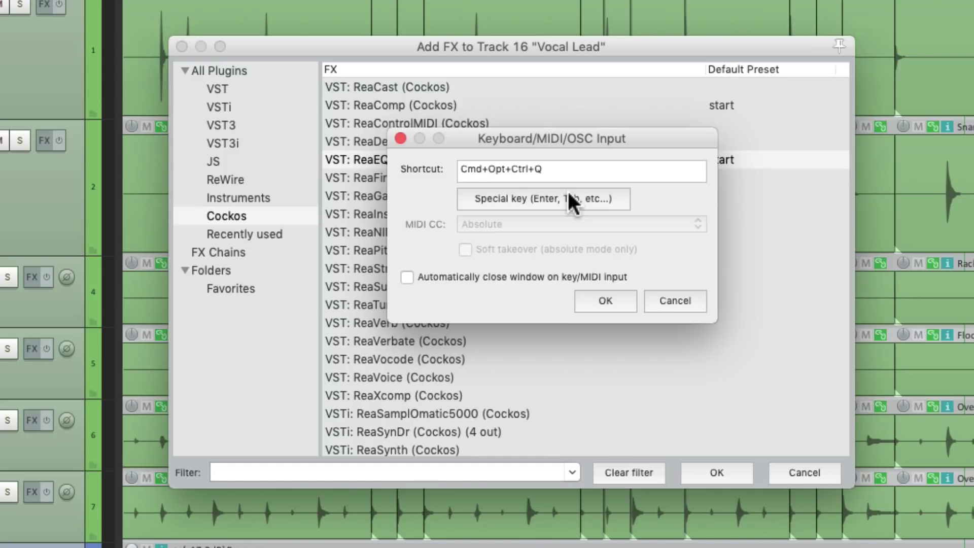
left_click(606, 301)
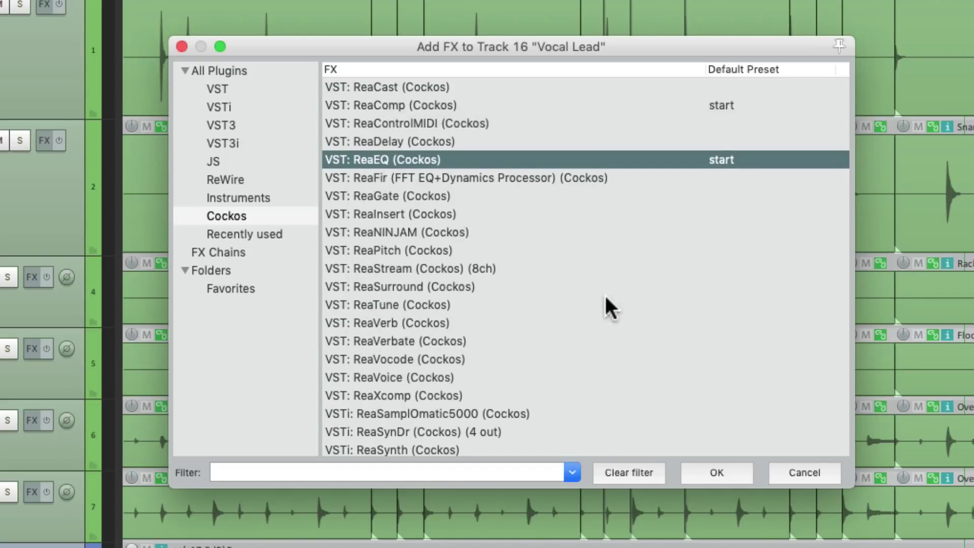
left_click(183, 46)
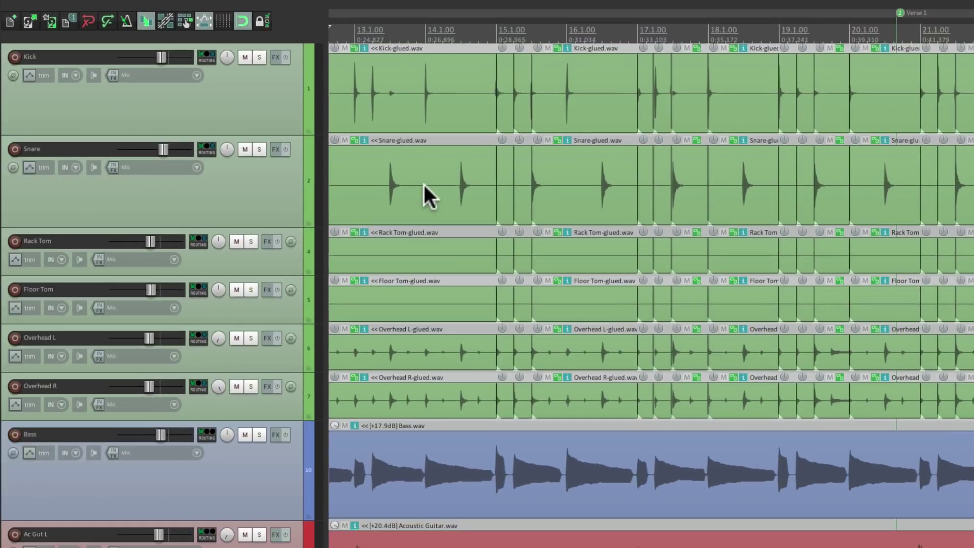
- Add ReaEQ to the Snare and Kick tracks individually, closing each ReaEQ window
left_click(261, 190)
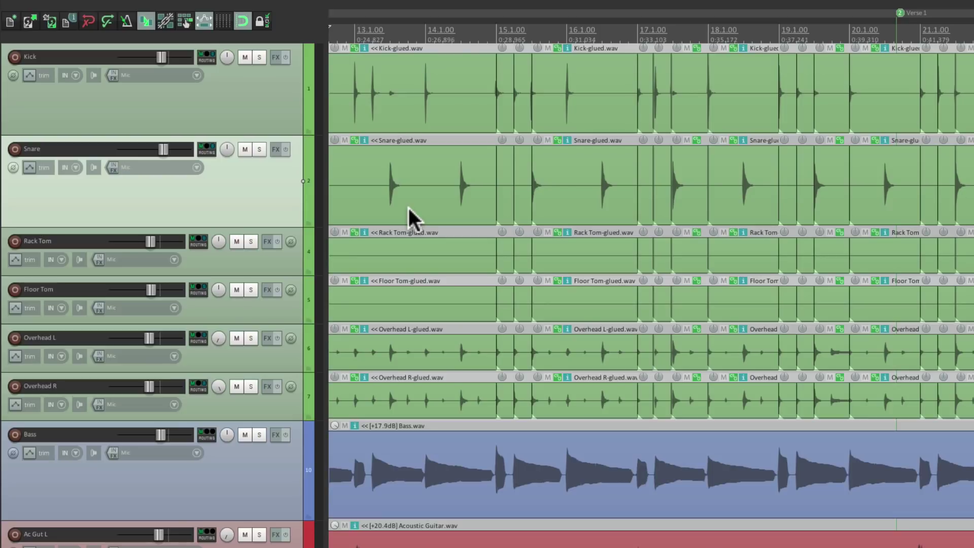
key("f")
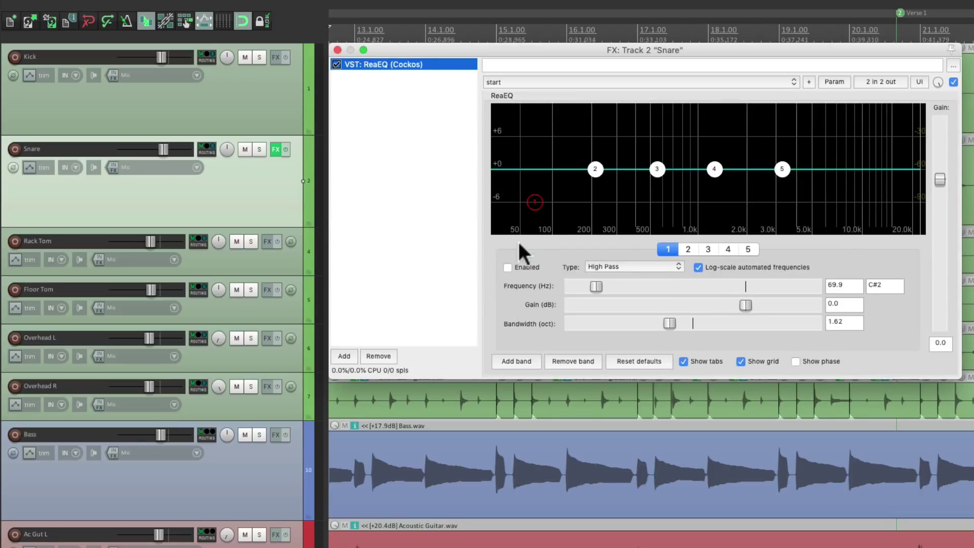
left_click(338, 49)
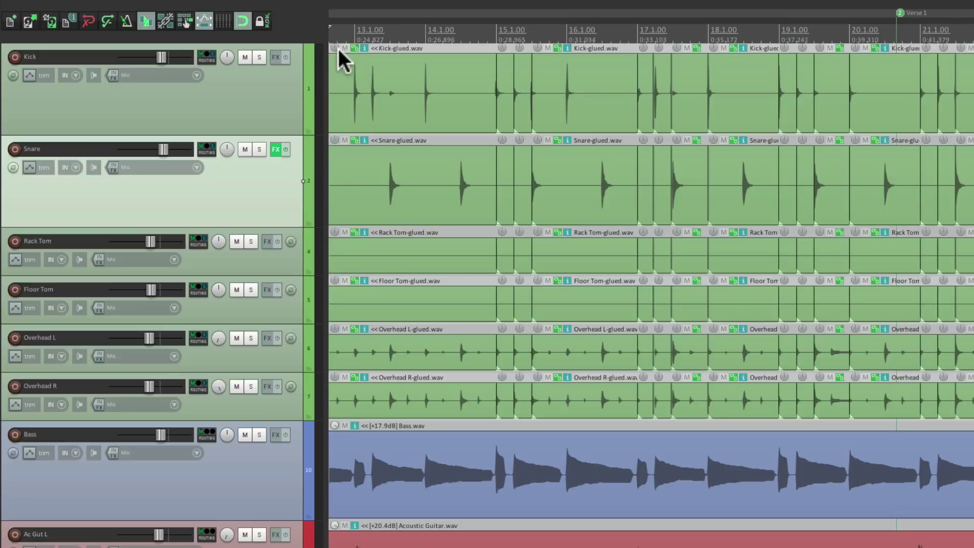
left_click(277, 99)
key("f")
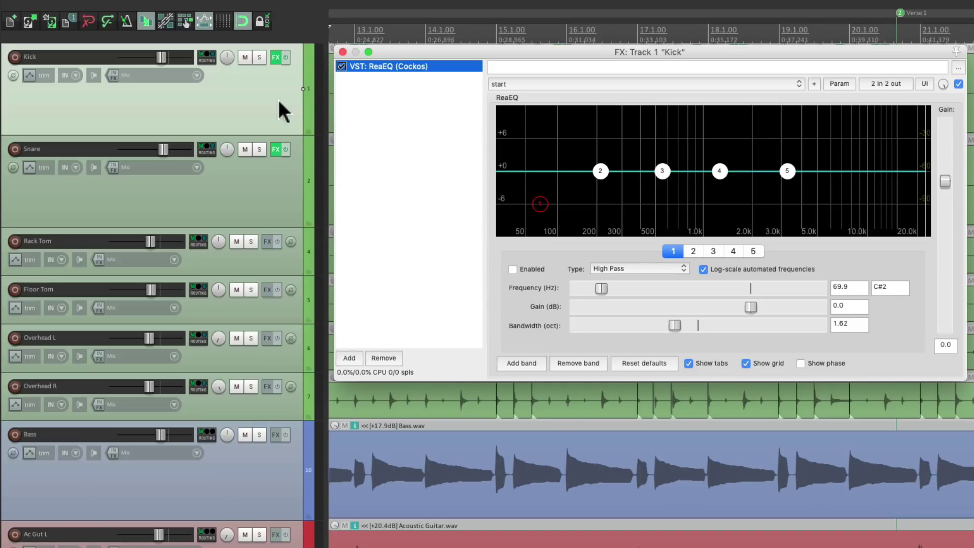
left_click(341, 51)
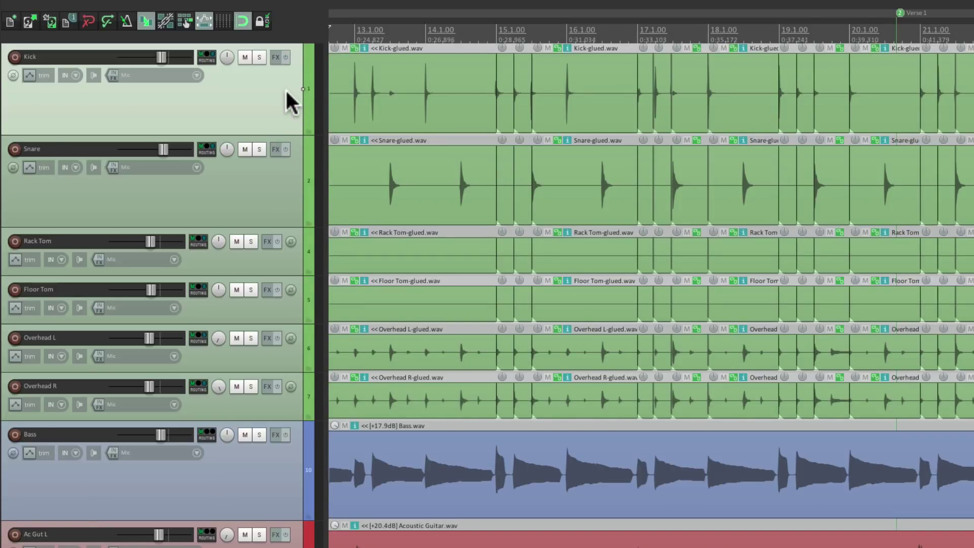
- Add ReaEQ to all drum tracks Snare through Overhead R and close the stacked windows
left_click(275, 403, "shift")
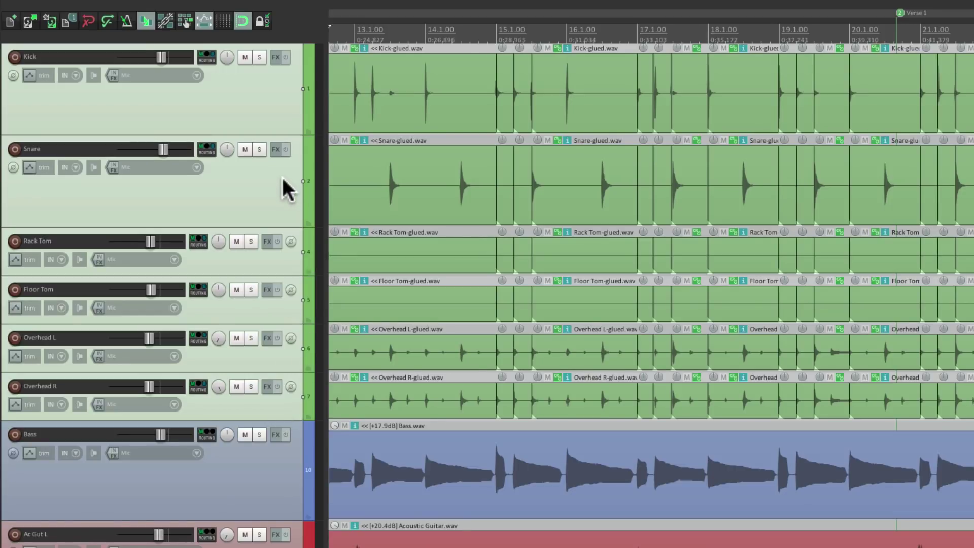
key("shift+f")
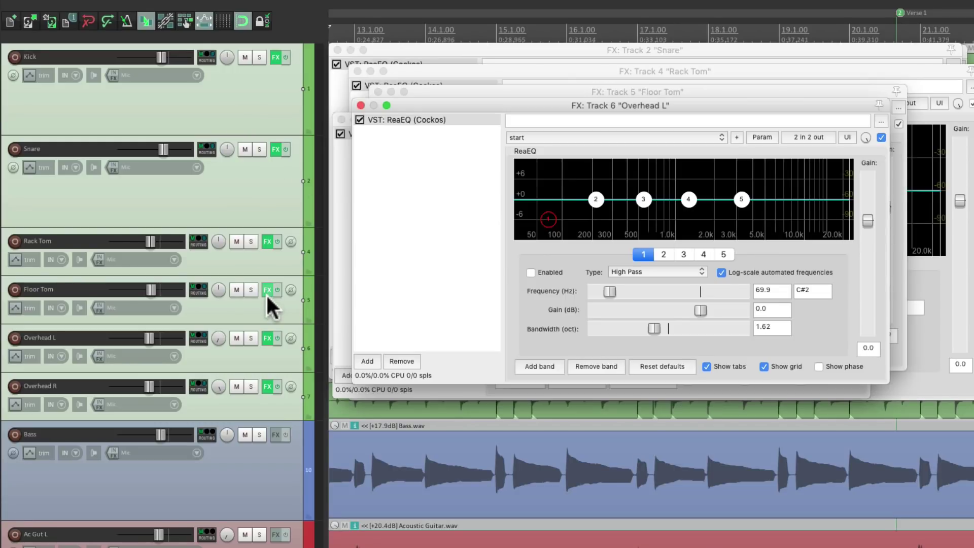
left_click(361, 105, "alt")
- Add ReaEQ as item FX to three Vocal.wav items and close their FX windows
scroll(495, 334, "down", 8)
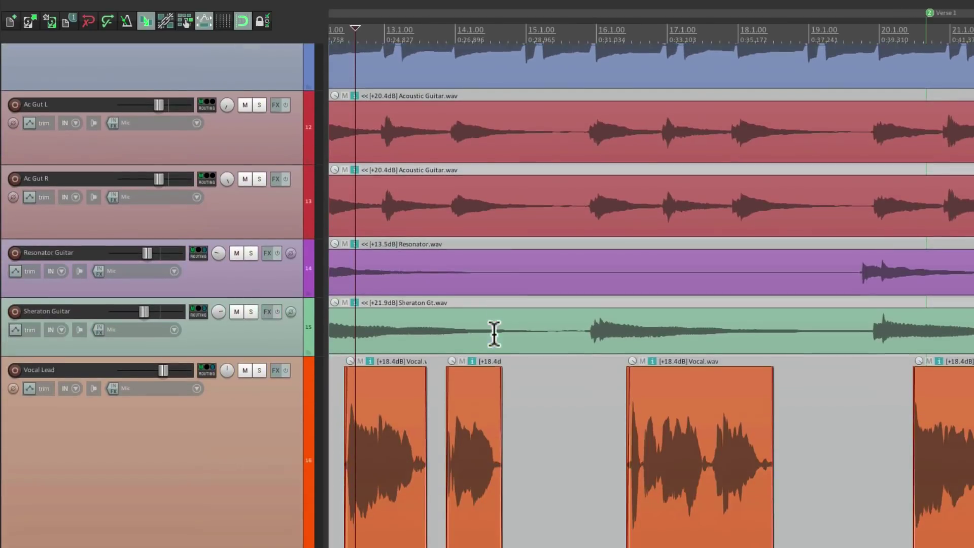
scroll(598, 388, "right", 4)
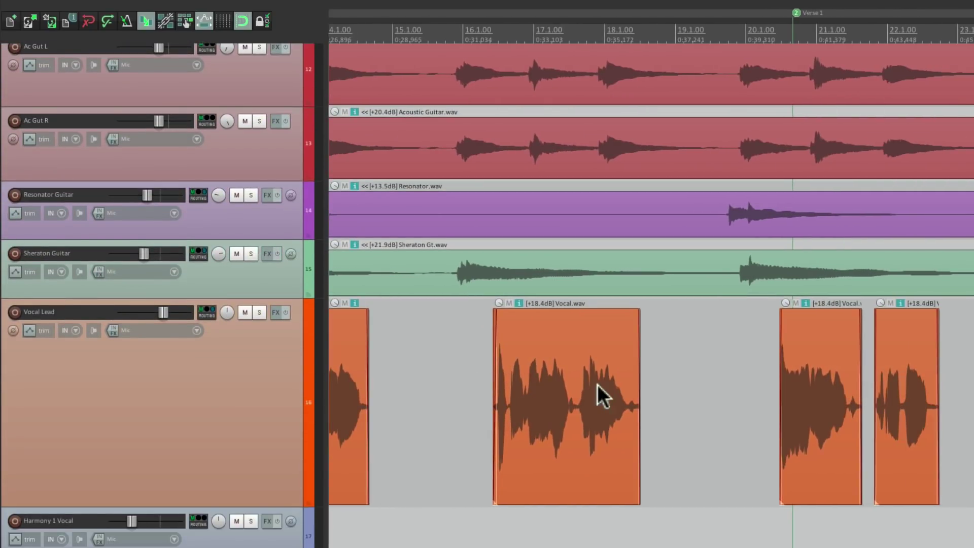
left_click(542, 323, "ctrl")
left_click(841, 328, "ctrl")
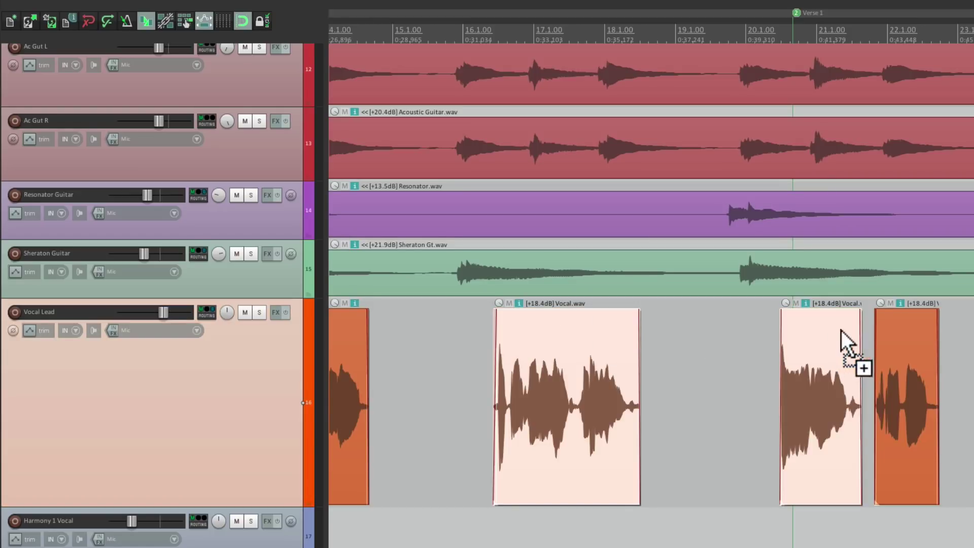
left_click(892, 337, "ctrl")
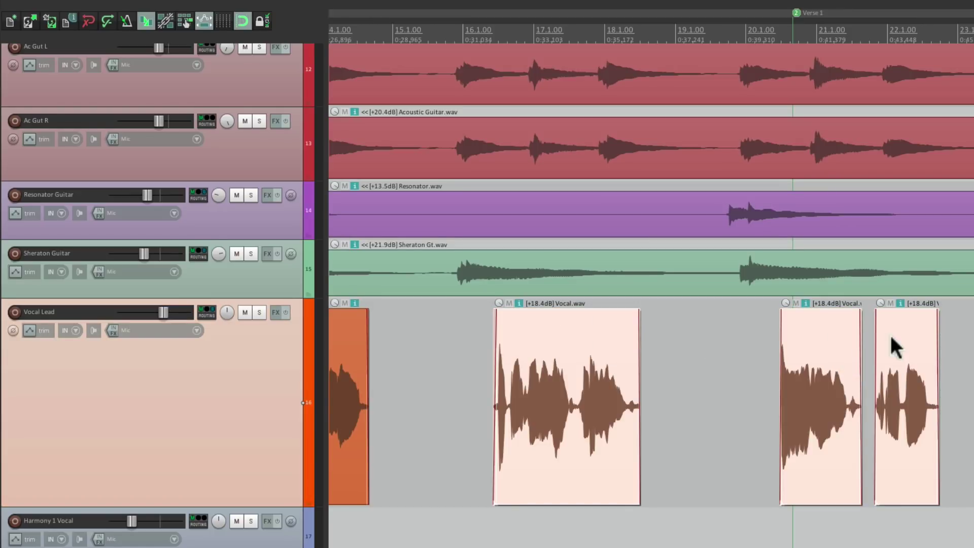
key("shift+e")
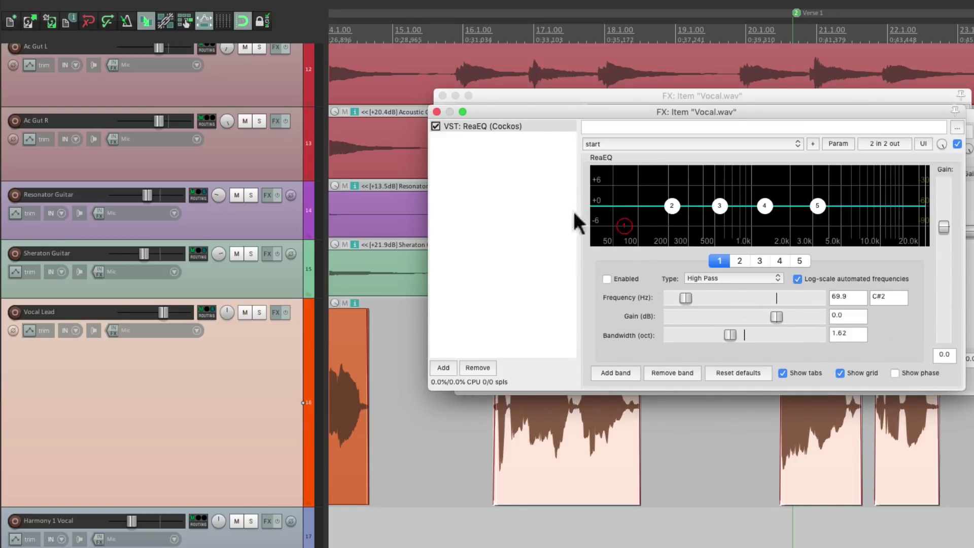
left_click(436, 112)
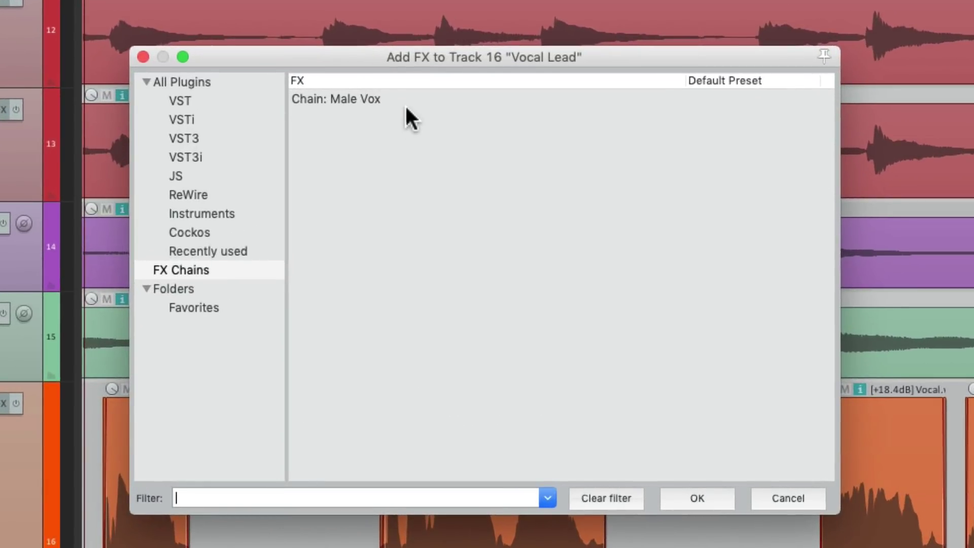
- Give the Male Vox FX chain the keyboard shortcut Cmd+Opt+Ctrl+M
left_click(396, 99)
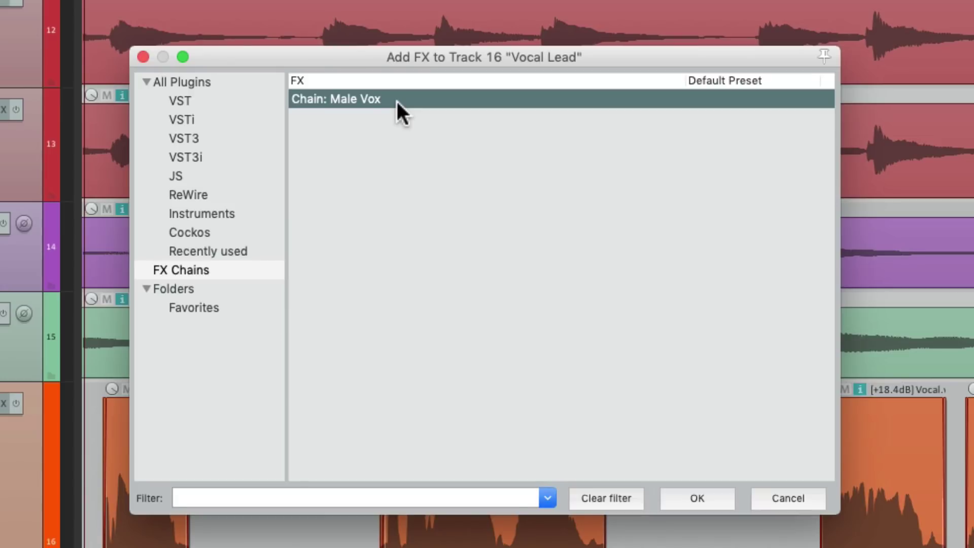
right_click(397, 102)
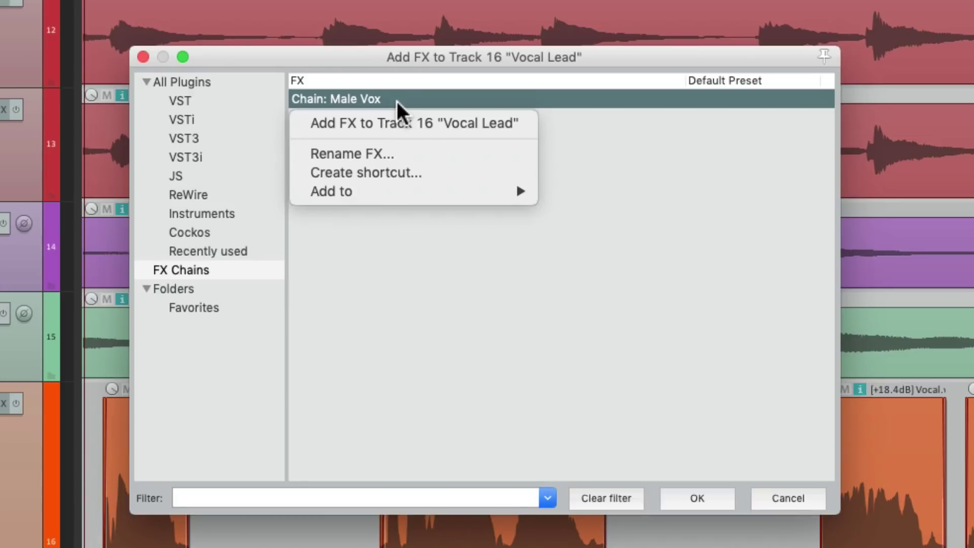
left_click(410, 175)
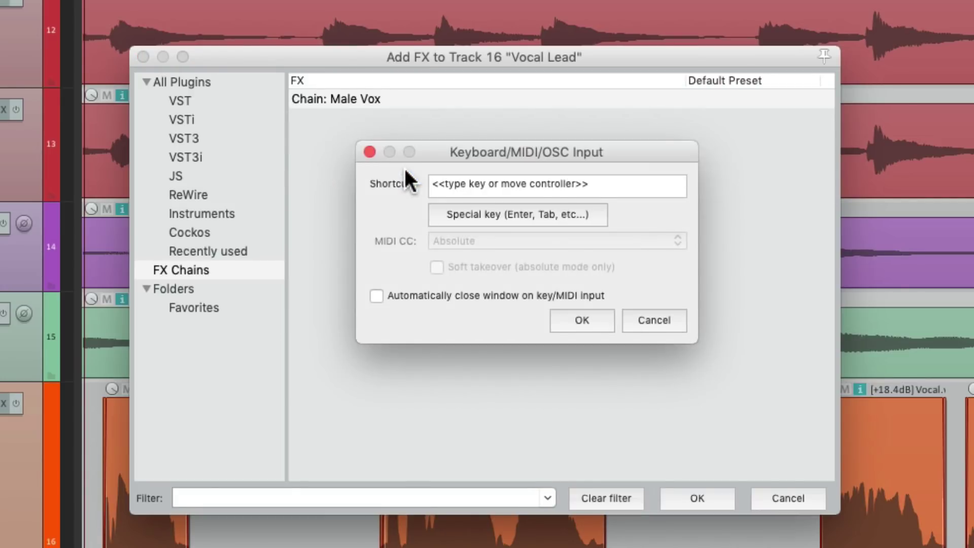
key("ctrl+alt+super+m")
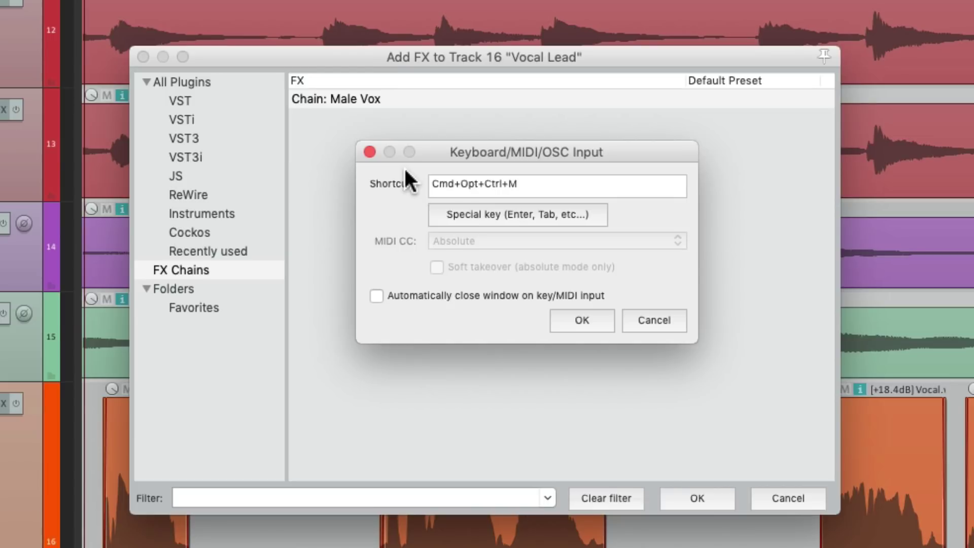
left_click(579, 322)
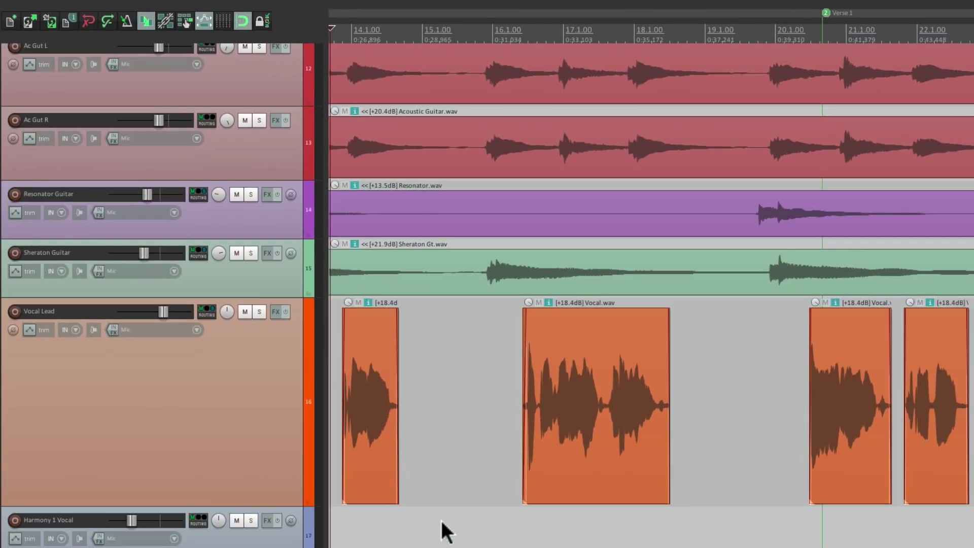
- Apply the Male Vox chain to three Vocal.wav items with Cmd+Opt+Ctrl+M, closing their FX windows
left_click(580, 327)
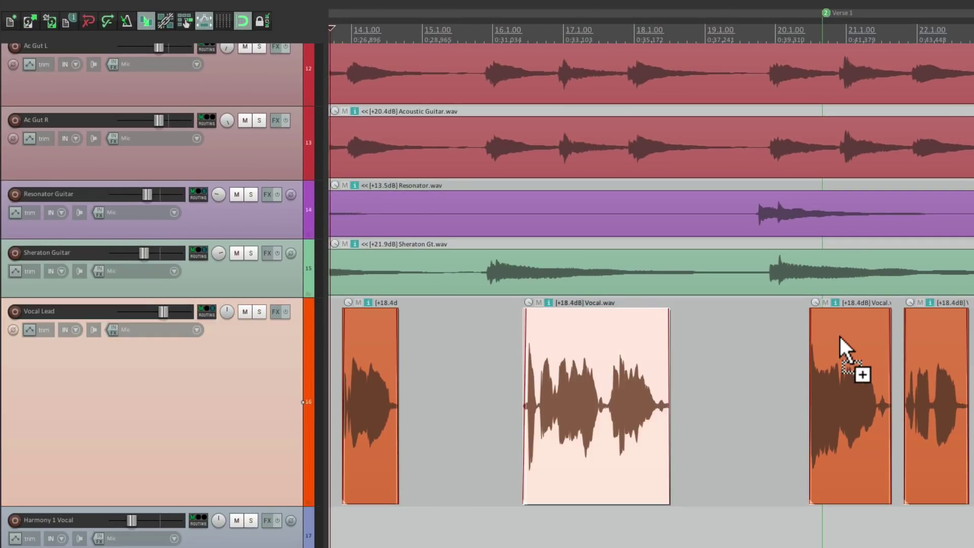
left_click(844, 337, "super")
left_click(922, 335, "super")
key("ctrl+alt+super+m")
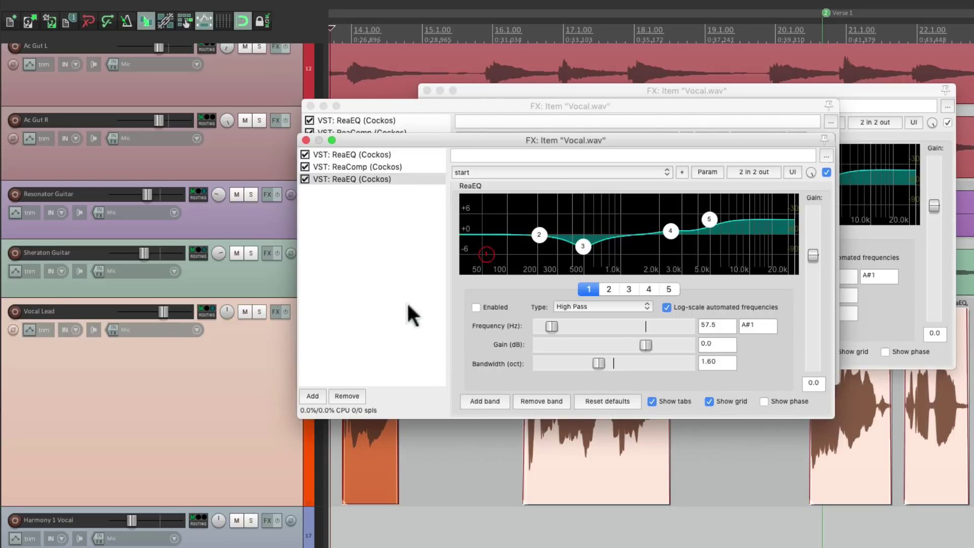
left_click(306, 141)
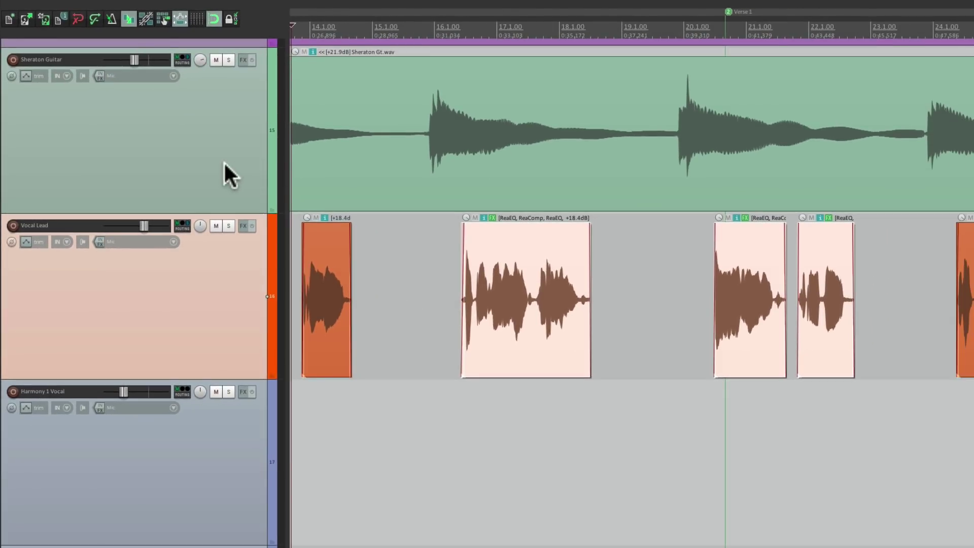
- Apply Male Vox to tracks Sheraton Guitar through Harmony 1 Vocal, then copy ReaEQ onto Vocal Lead
left_click(223, 162)
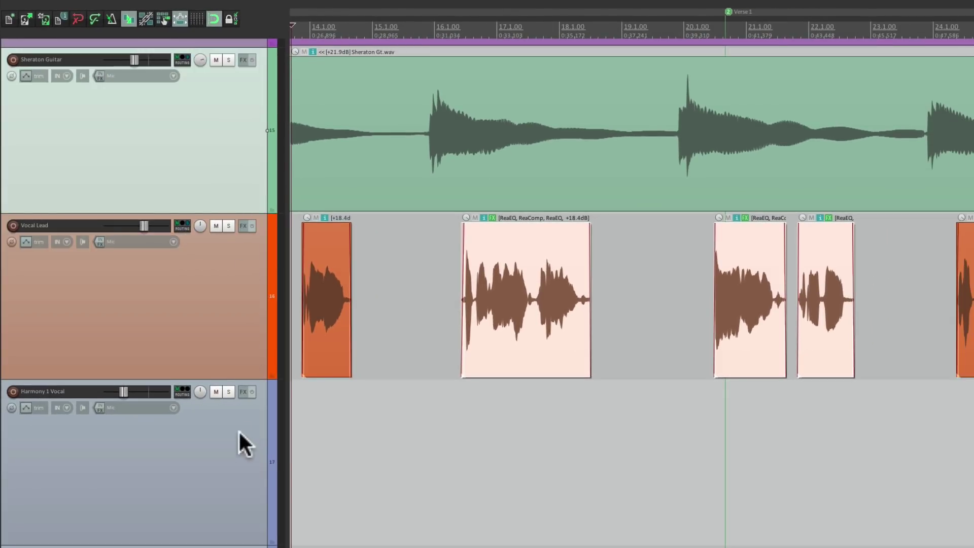
left_click(238, 431, "shift")
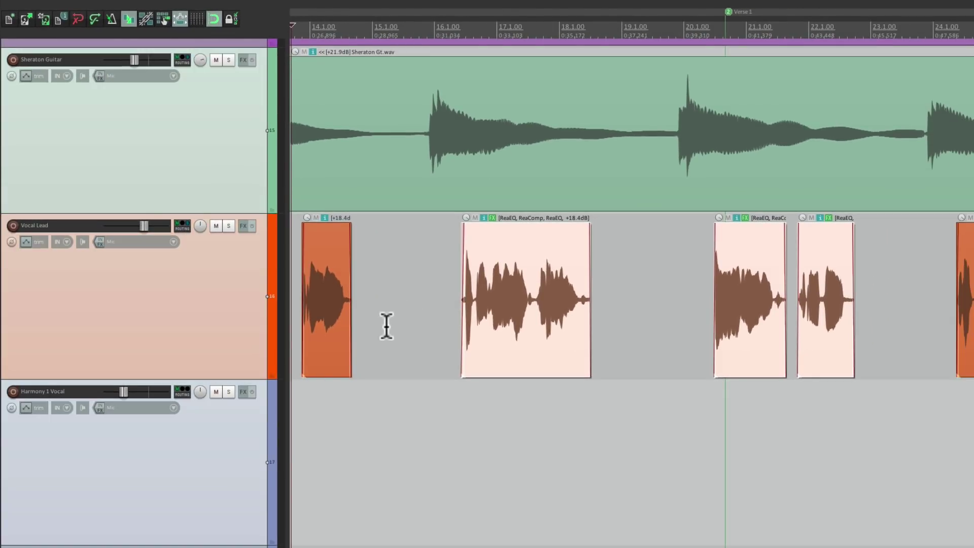
key("f")
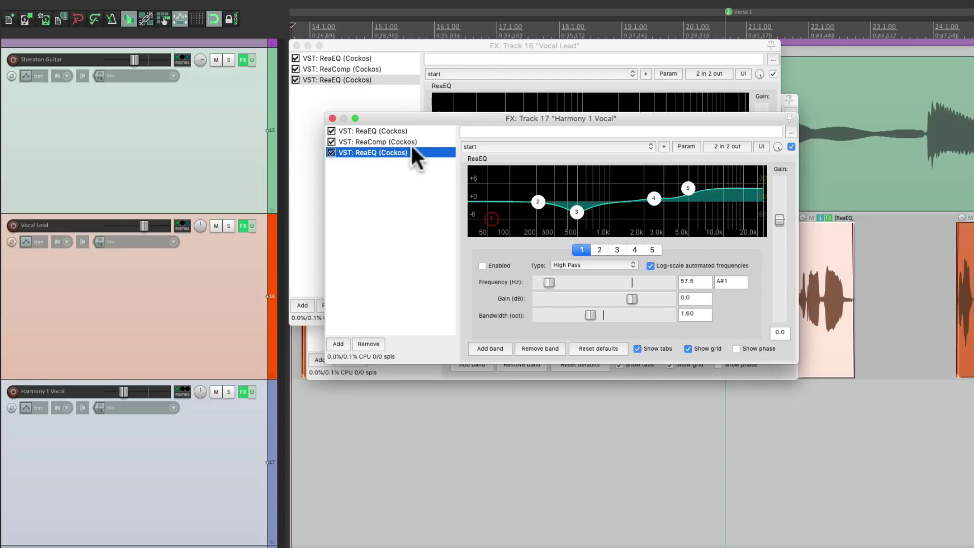
left_click_drag(406, 149, 224, 260)
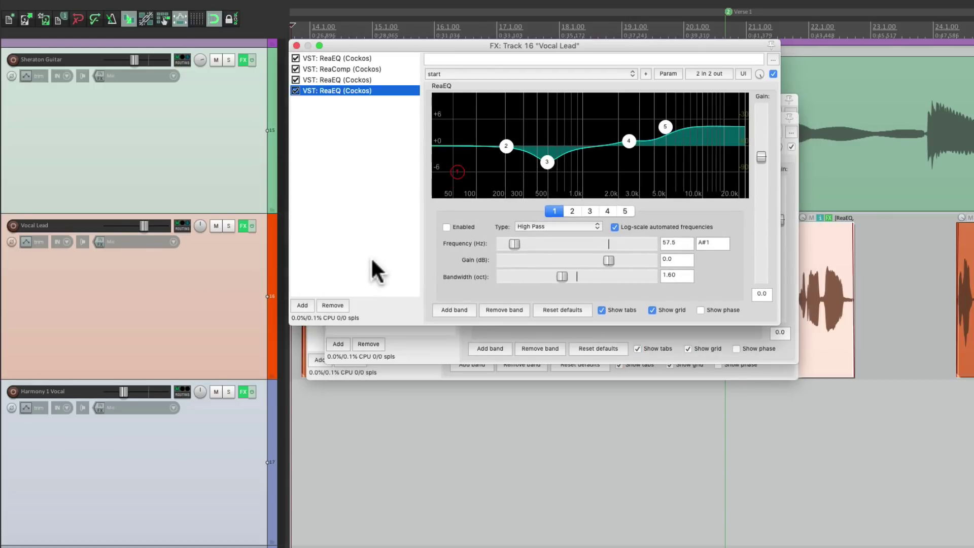